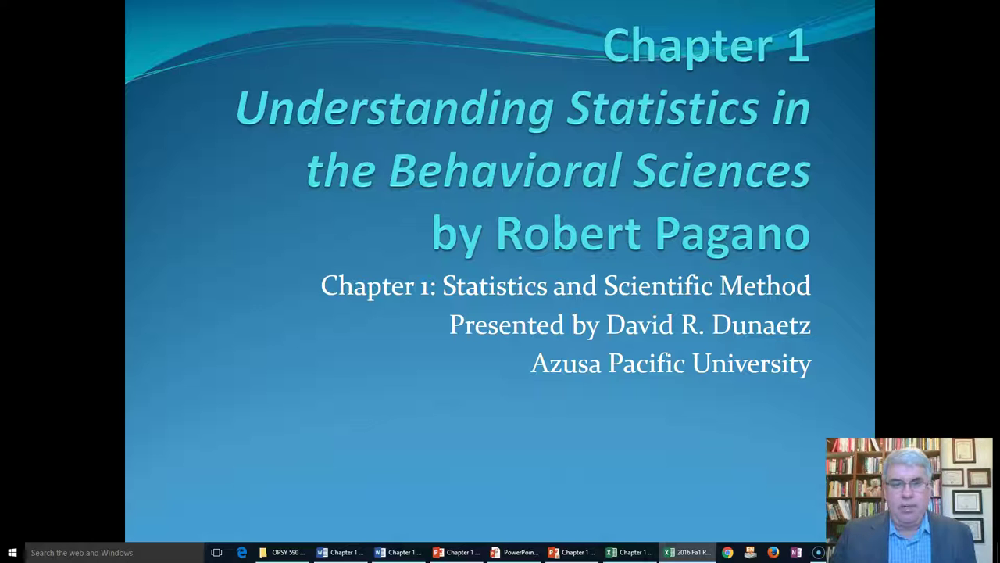
{"action": "key", "text": "Right"}
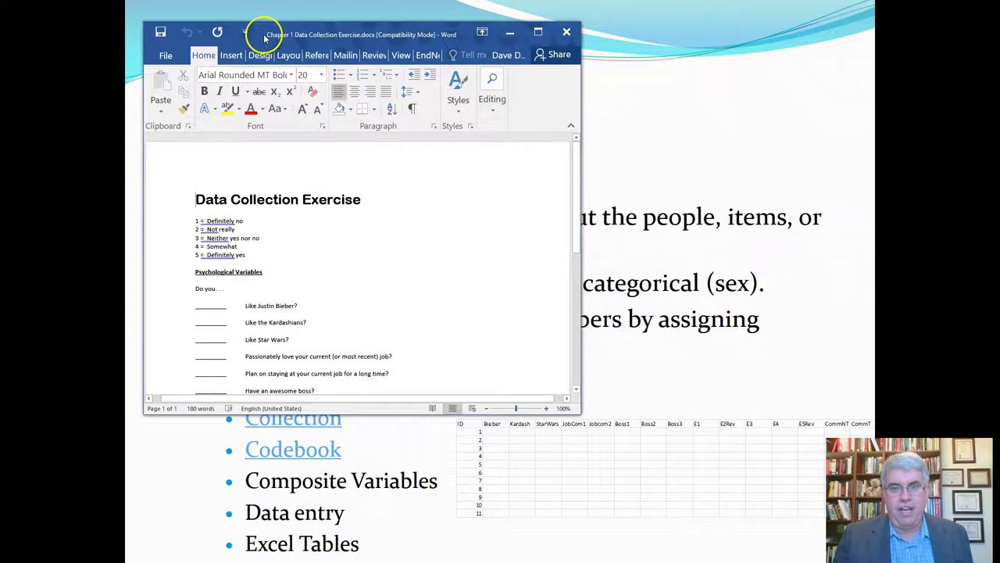
- Maximize the Chapter 1 Data Collection Exercise document and zoom it in to 150%
{"action": "left_click", "coordinate": [537, 32]}
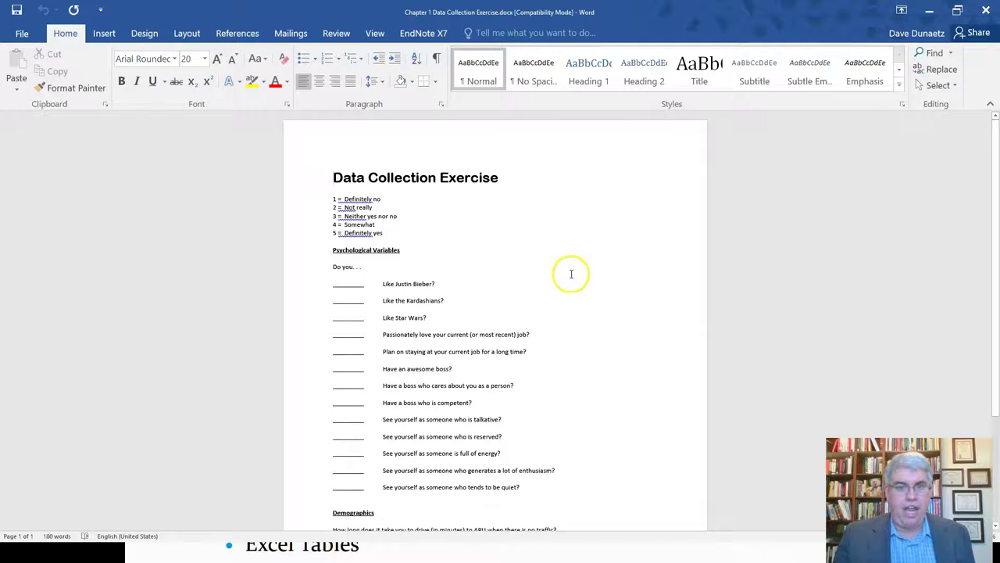
{"action": "scroll", "coordinate": [594, 273], "scroll_direction": "down", "scroll_amount": 1}
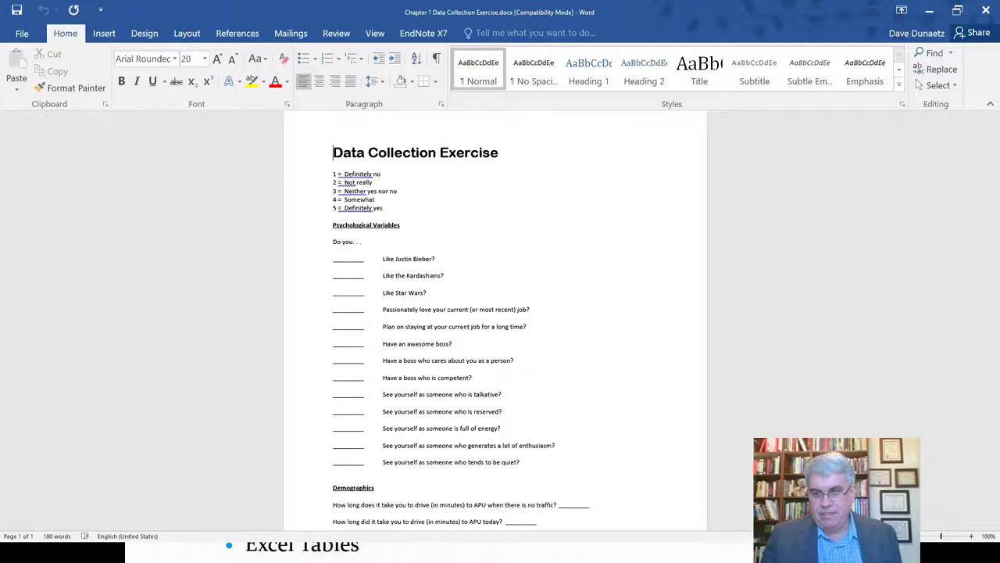
{"action": "left_click", "coordinate": [972, 537]}
{"action": "left_click", "coordinate": [971, 536]}
{"action": "left_click", "coordinate": [971, 536]}
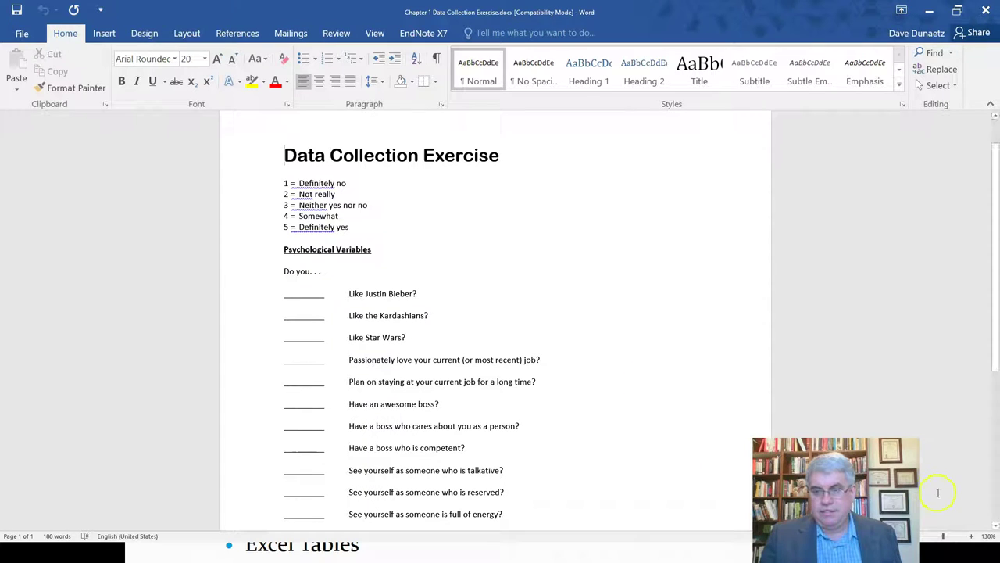
{"action": "left_click", "coordinate": [971, 536]}
{"action": "left_click", "coordinate": [971, 536]}
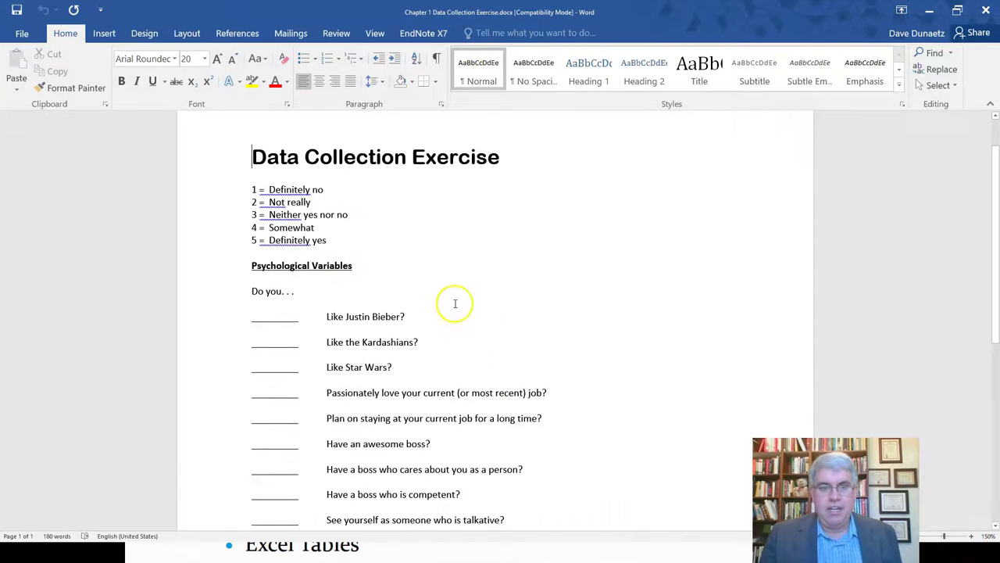
- Examine the questionnaire's answer scale, its psychological variable questions and its demographics questions
{"action": "scroll", "coordinate": [444, 272], "scroll_direction": "up", "scroll_amount": 1}
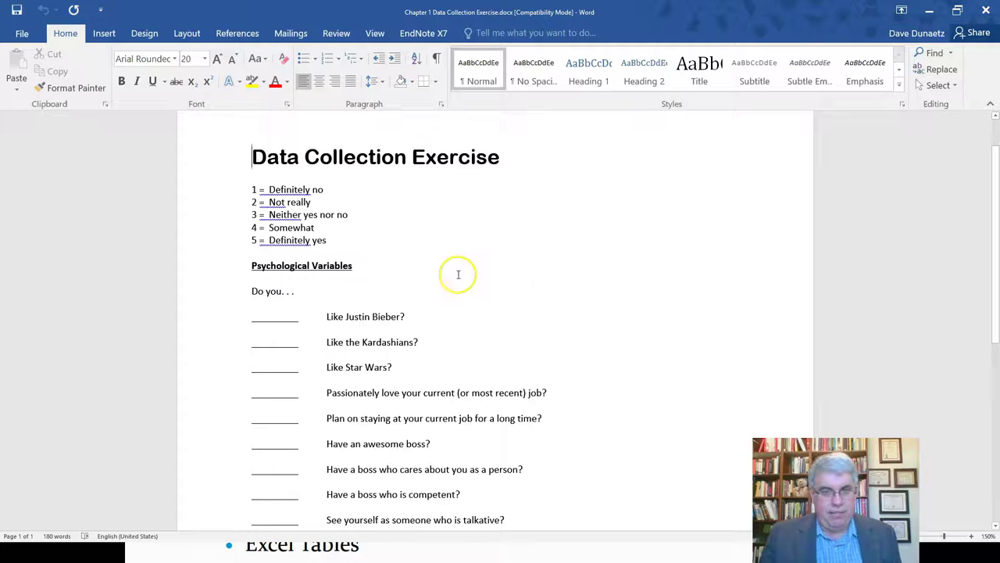
{"action": "scroll", "coordinate": [457, 272], "scroll_direction": "down", "scroll_amount": 2}
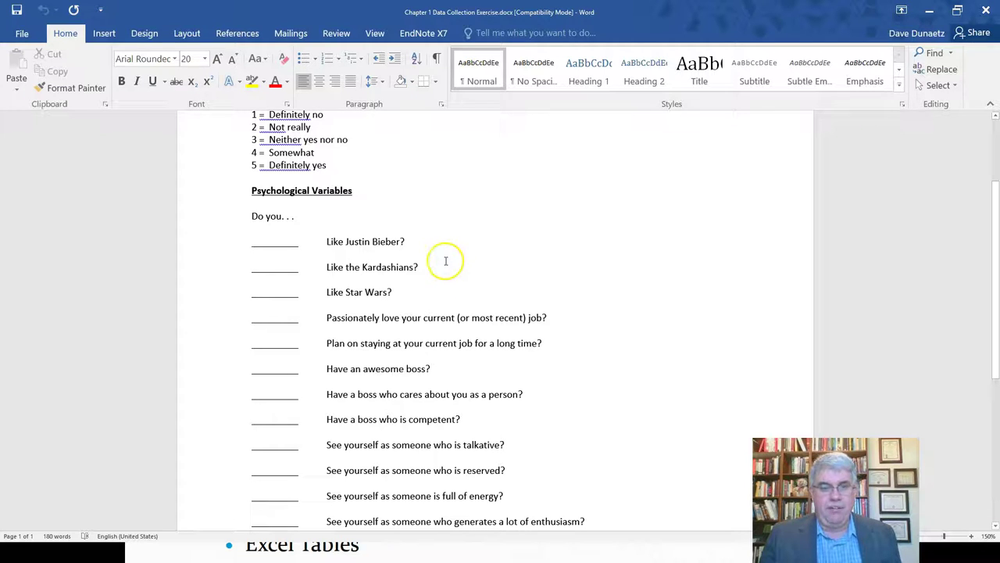
{"action": "scroll", "coordinate": [446, 261], "scroll_direction": "down", "scroll_amount": 1}
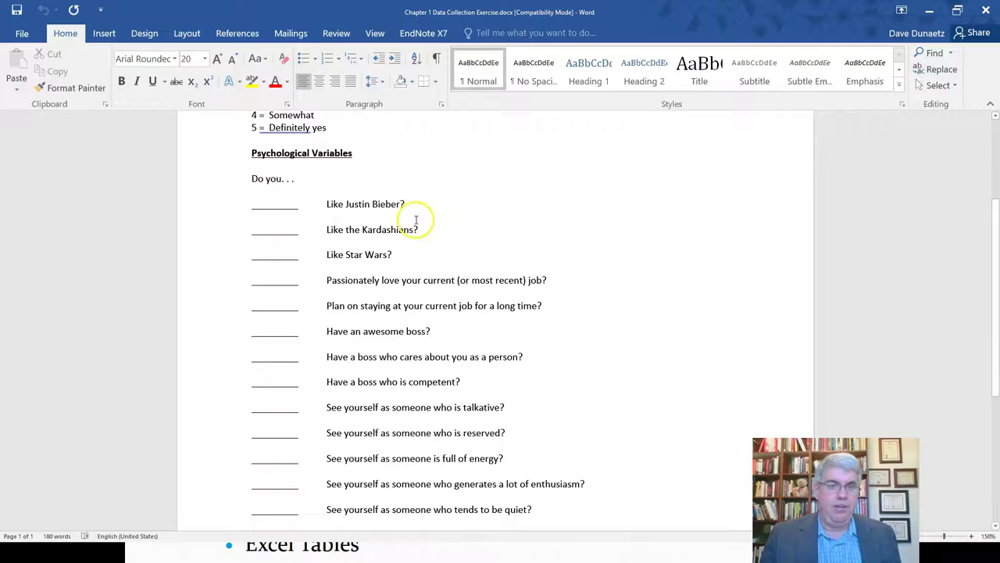
{"action": "scroll", "coordinate": [422, 219], "scroll_direction": "up", "scroll_amount": 3}
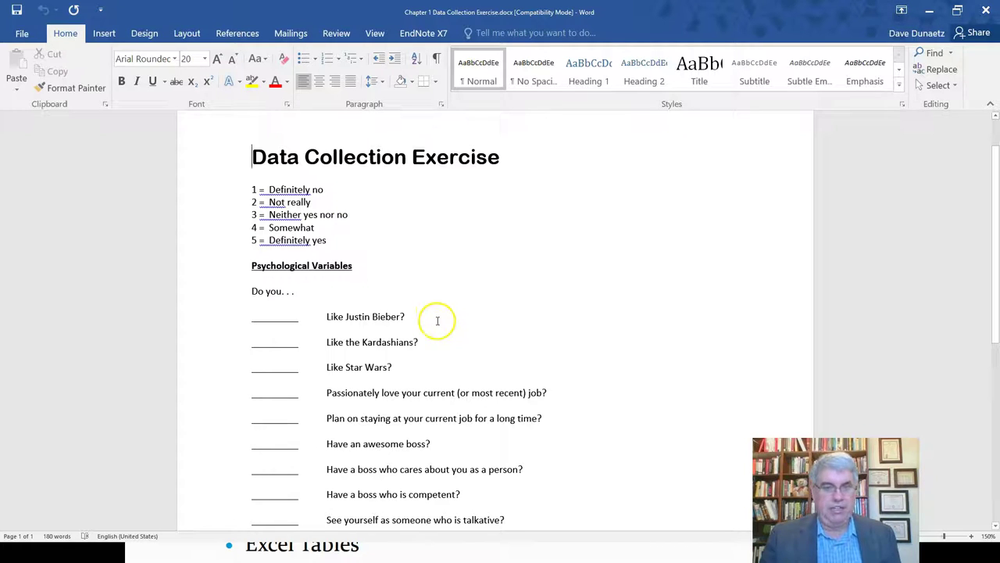
{"action": "scroll", "coordinate": [435, 311], "scroll_direction": "down", "scroll_amount": 1}
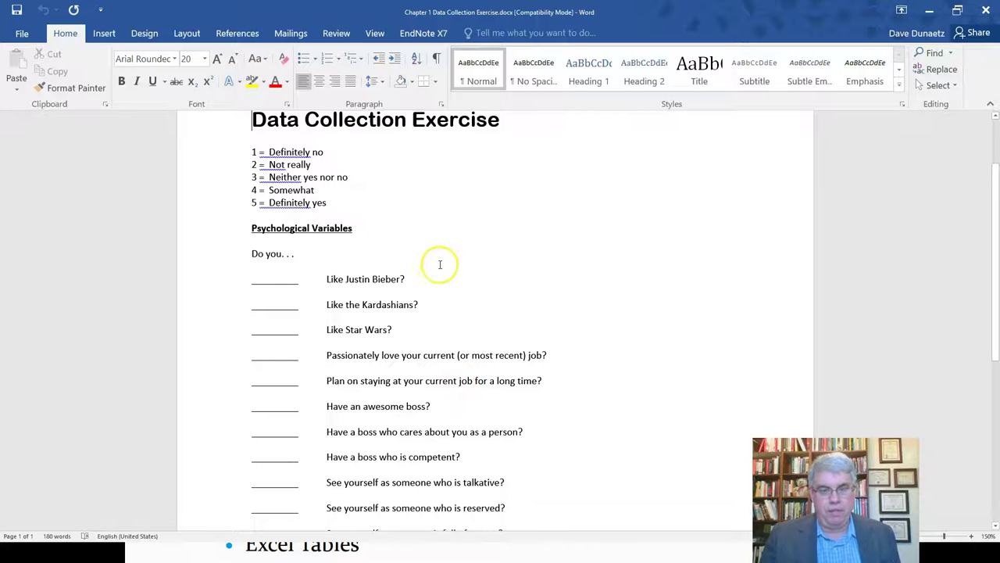
{"action": "scroll", "coordinate": [440, 264], "scroll_direction": "down", "scroll_amount": 1}
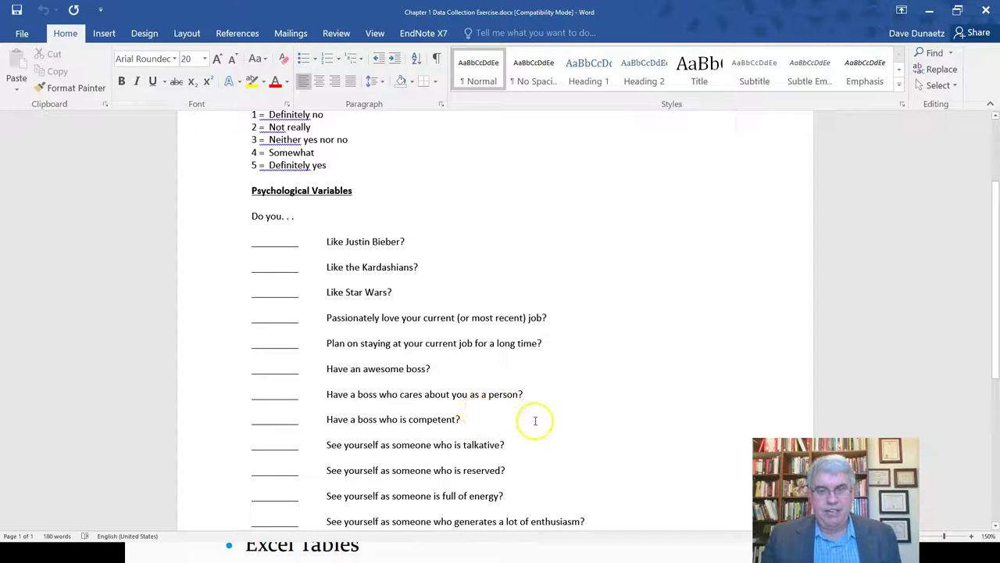
{"action": "scroll", "coordinate": [540, 408], "scroll_direction": "down", "scroll_amount": 1}
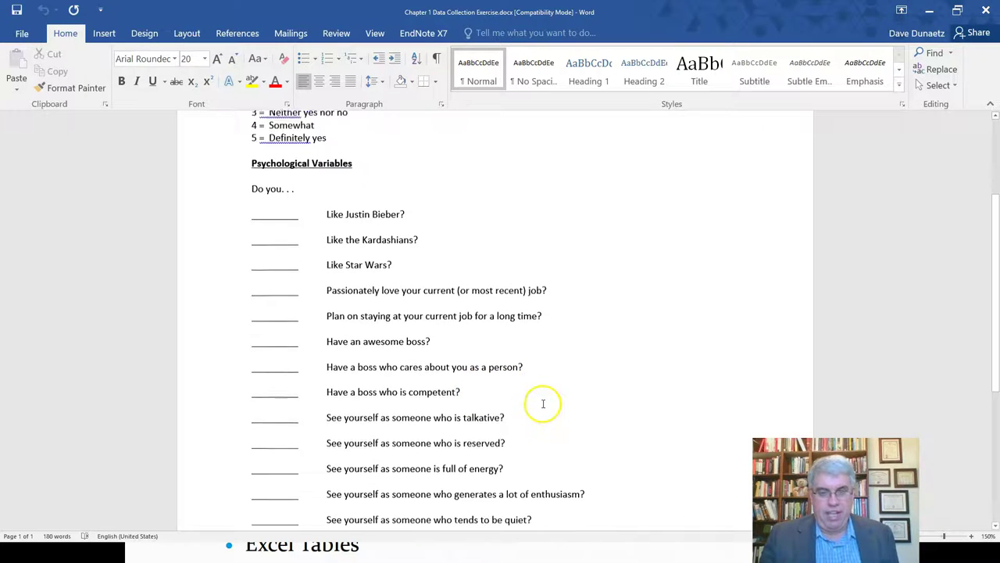
{"action": "scroll", "coordinate": [543, 403], "scroll_direction": "down", "scroll_amount": 3}
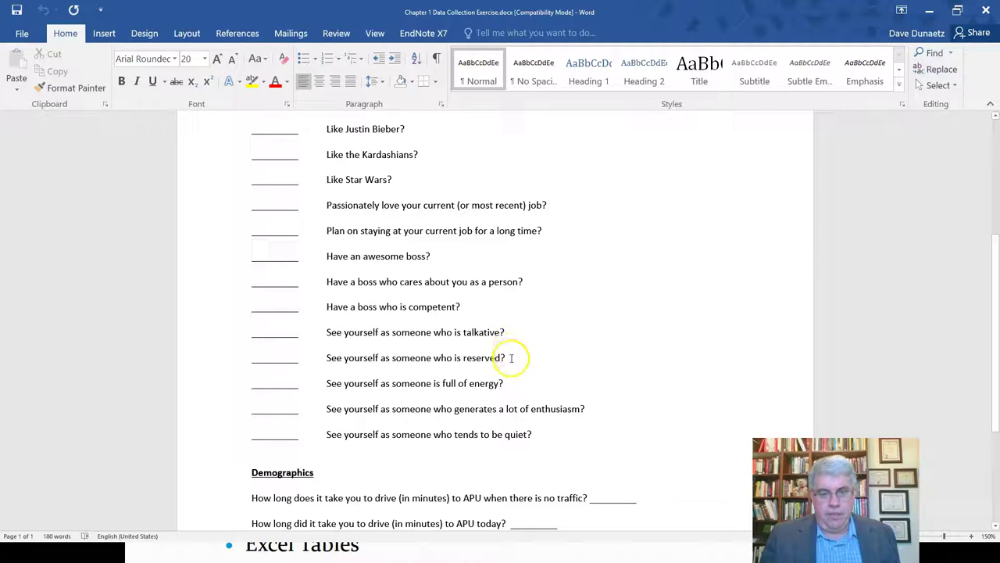
{"action": "left_click", "coordinate": [592, 411]}
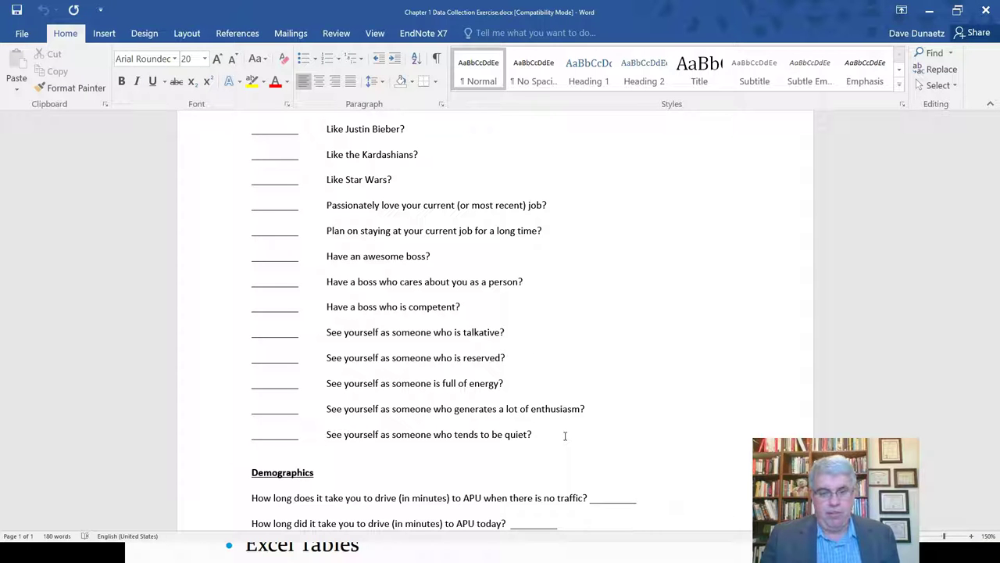
{"action": "scroll", "coordinate": [565, 436], "scroll_direction": "down", "scroll_amount": 4}
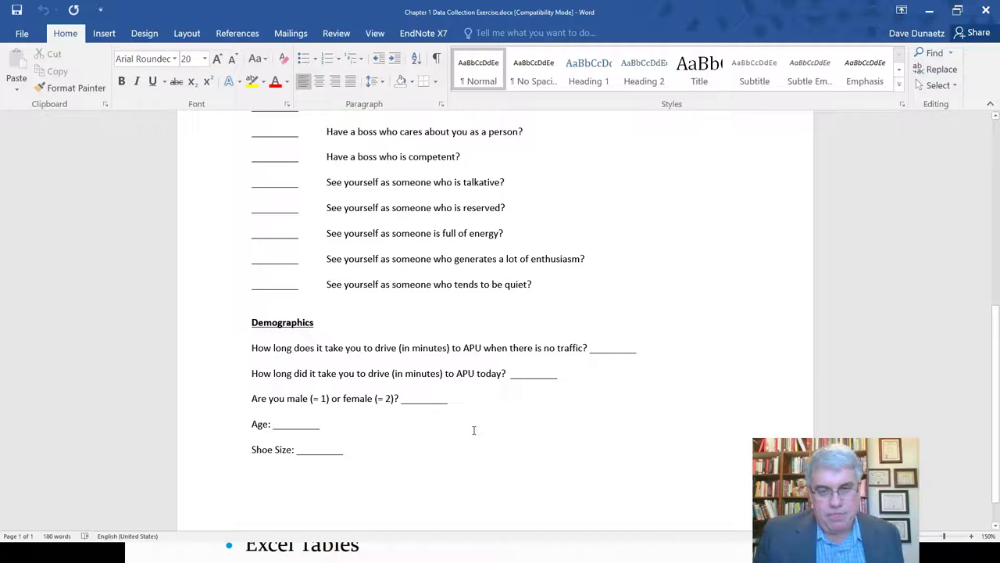
{"action": "left_click", "coordinate": [477, 418]}
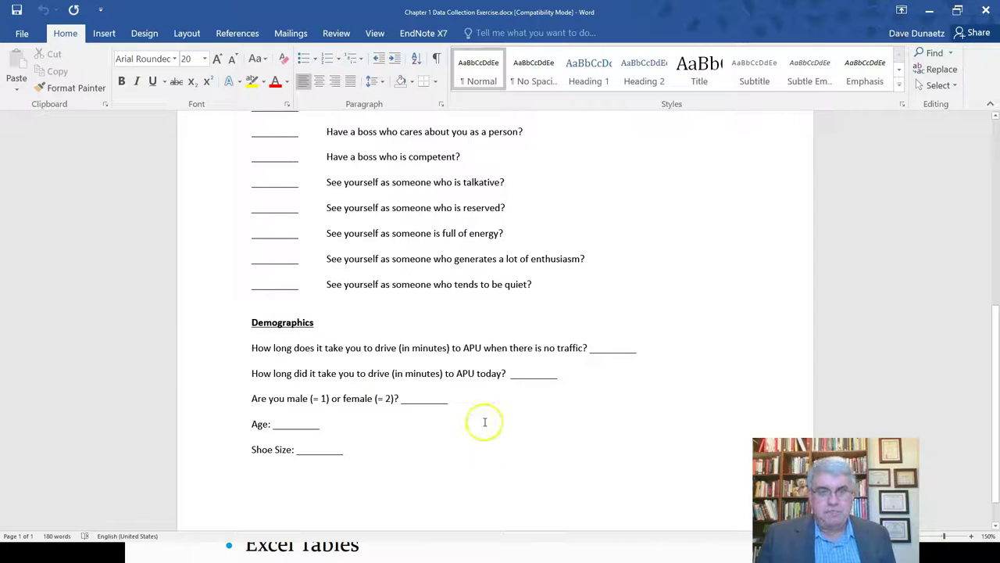
{"action": "scroll", "coordinate": [484, 421], "scroll_direction": "up", "scroll_amount": 5}
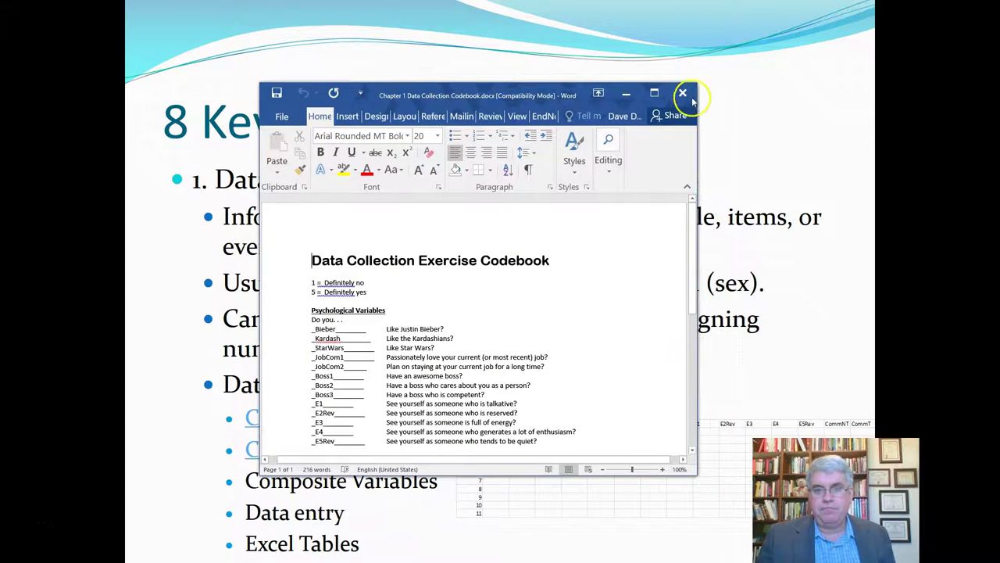
- Maximize the Chapter 1 Data Collection Codebook document and review its variable names and composite variable formulas
{"action": "left_click", "coordinate": [654, 93]}
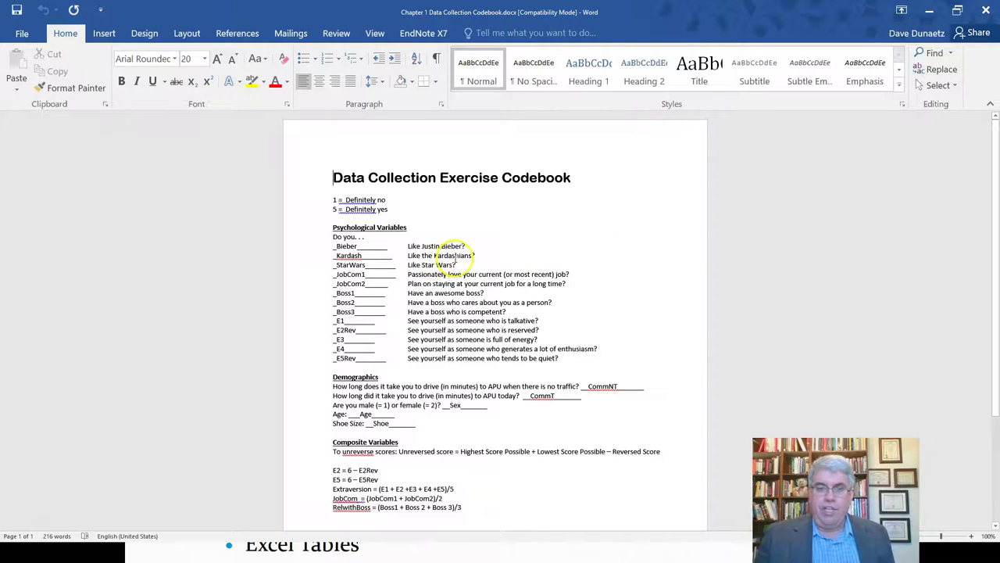
{"action": "scroll", "coordinate": [445, 243], "scroll_direction": "down", "scroll_amount": 1}
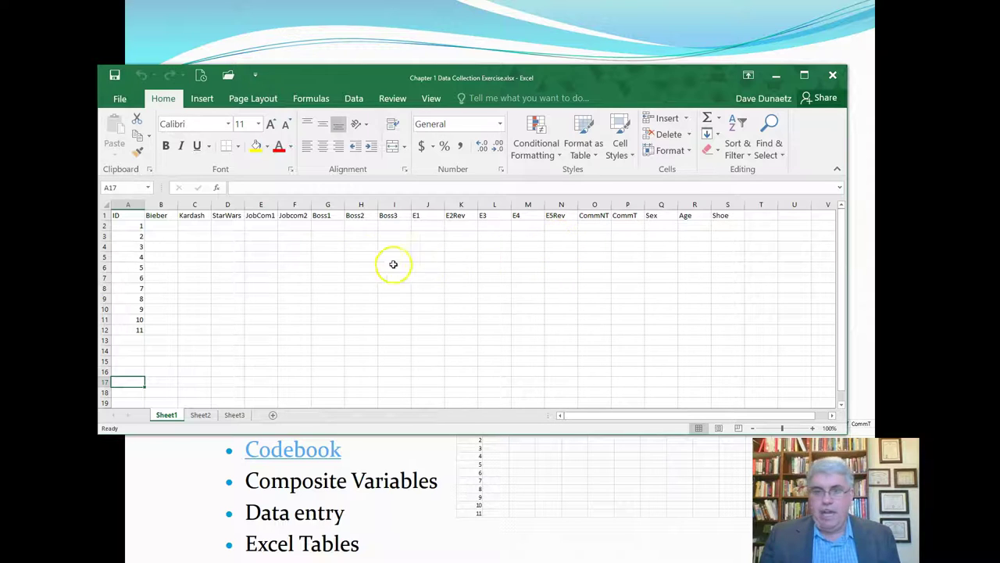
- In the Data Collection Exercise workbook, enter 1, 1, 5, 4 and 4 for respondent ID 1 from Bieber through Jobcom2
{"action": "left_click", "coordinate": [167, 229]}
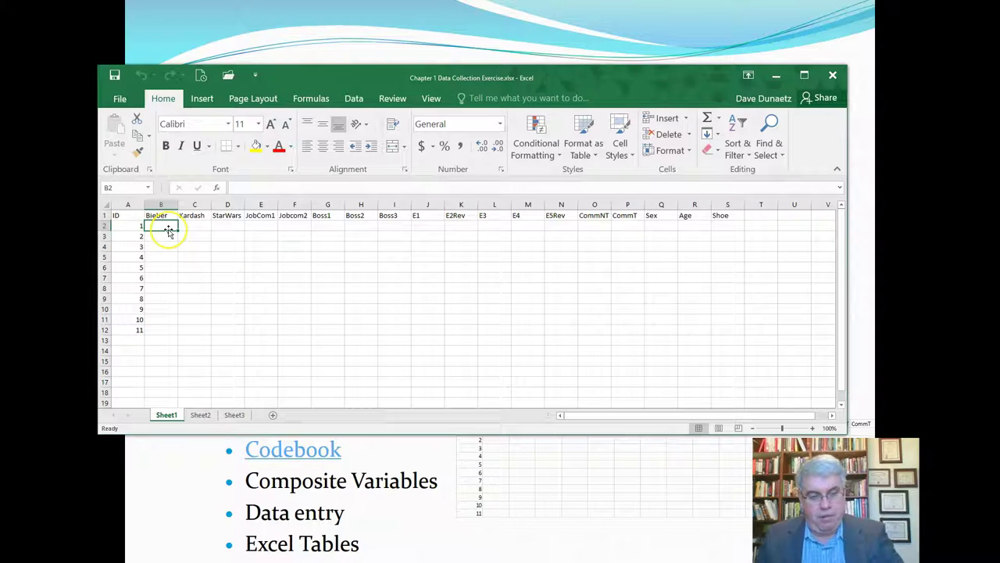
{"action": "type", "text": "1"}
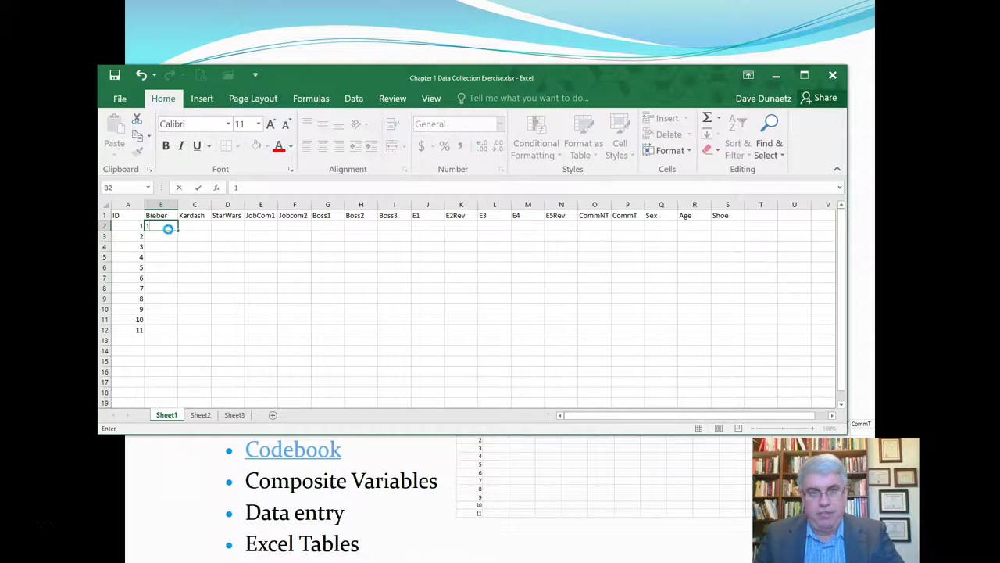
{"action": "key", "text": "Tab"}
{"action": "type", "text": "1"}
{"action": "key", "text": "Tab"}
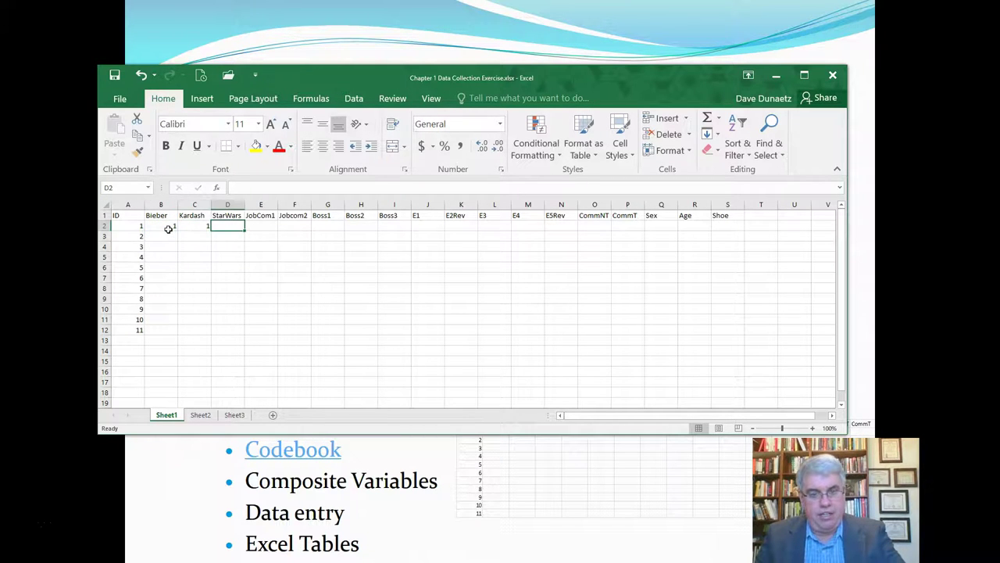
{"action": "type", "text": "5"}
{"action": "key", "text": "Tab"}
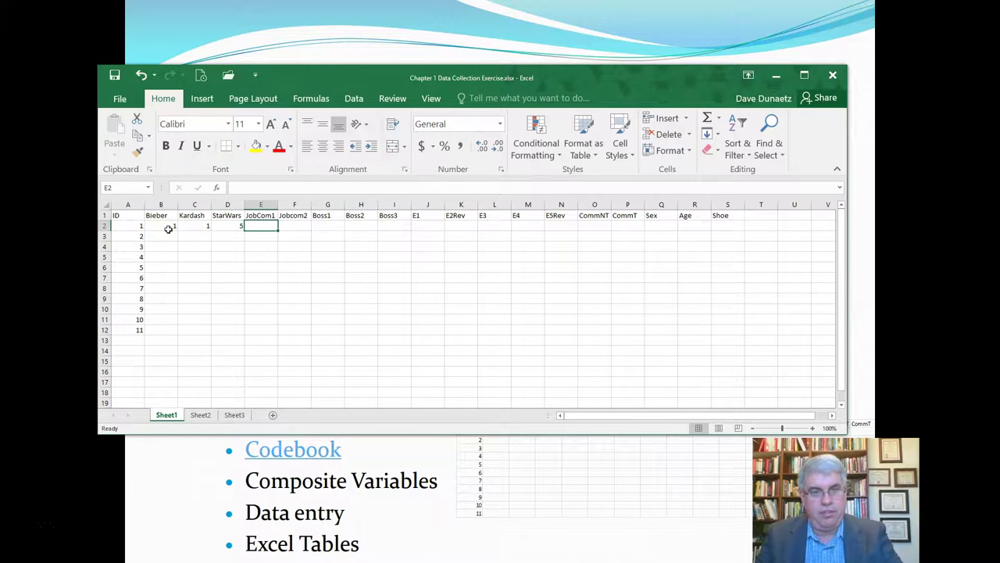
{"action": "type", "text": "4"}
{"action": "key", "text": "Tab"}
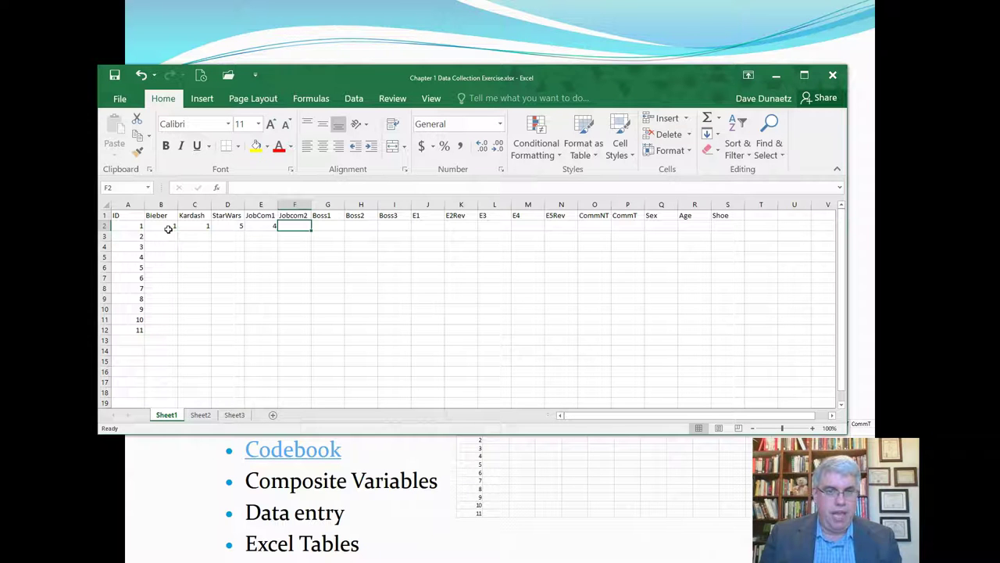
{"action": "type", "text": "4"}
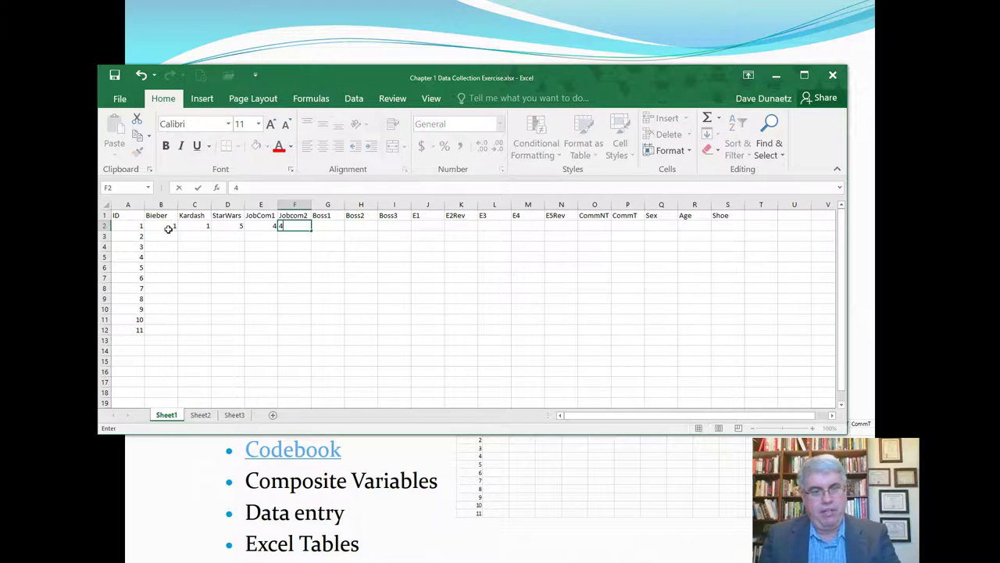
{"action": "key", "text": "Tab"}
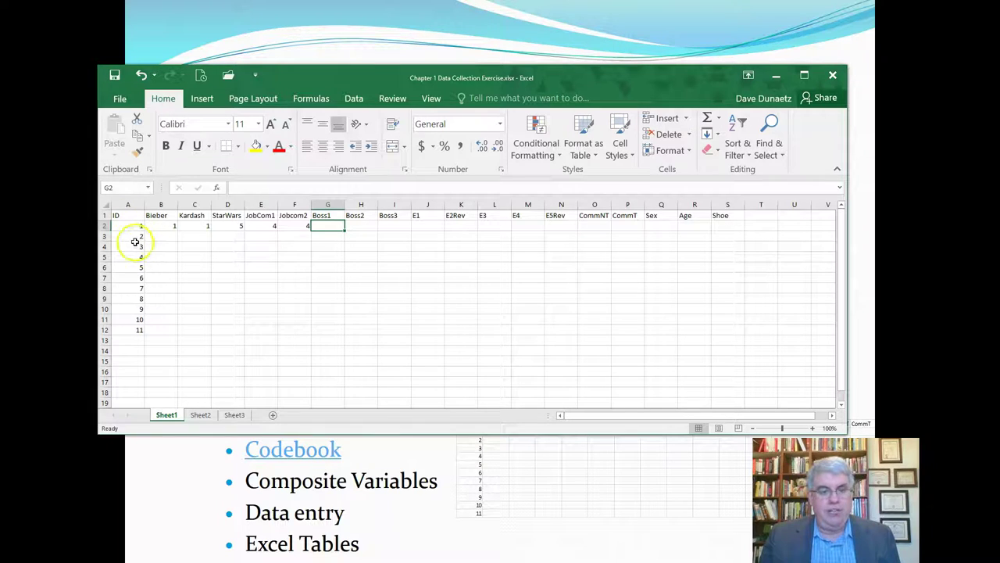
- Convert the data range A1:S12 into an Excel table with headers
{"action": "left_click", "coordinate": [133, 235]}
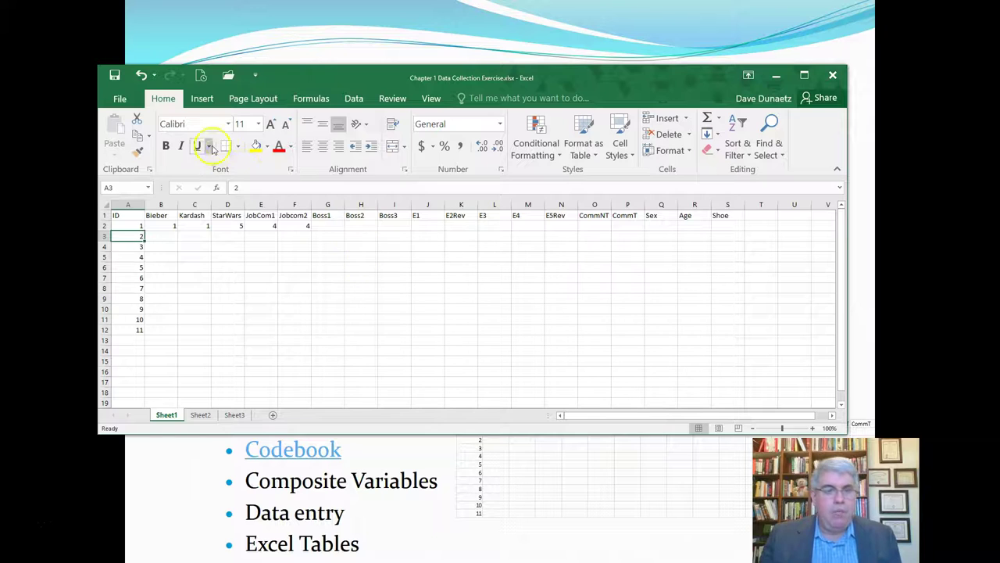
{"action": "left_click", "coordinate": [202, 100]}
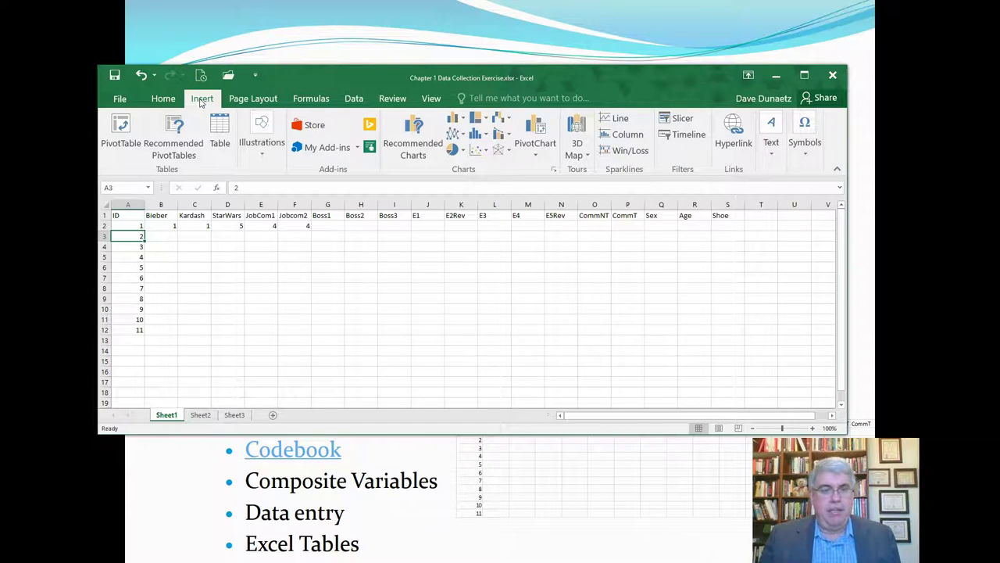
{"action": "left_click", "coordinate": [204, 104]}
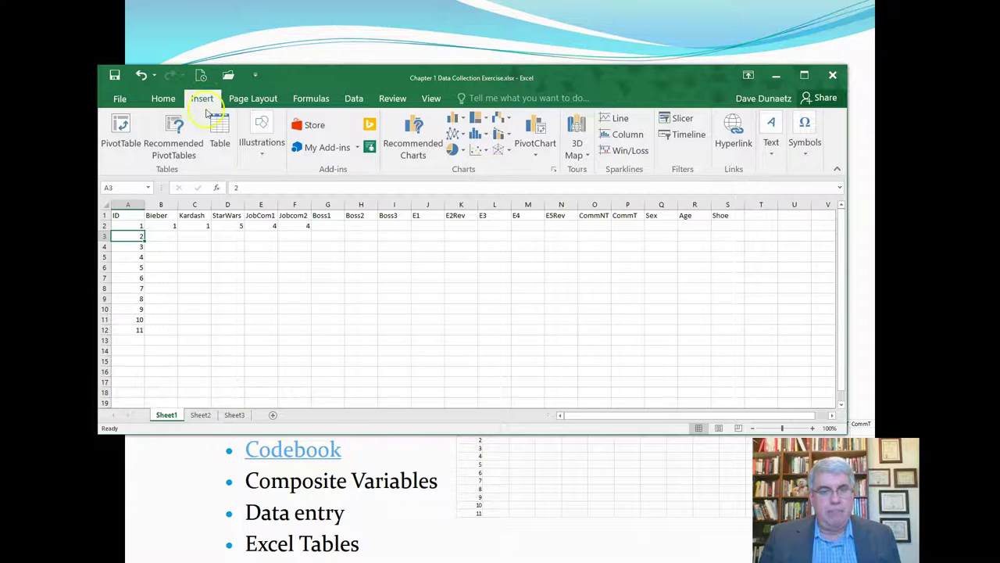
{"action": "left_click", "coordinate": [215, 125]}
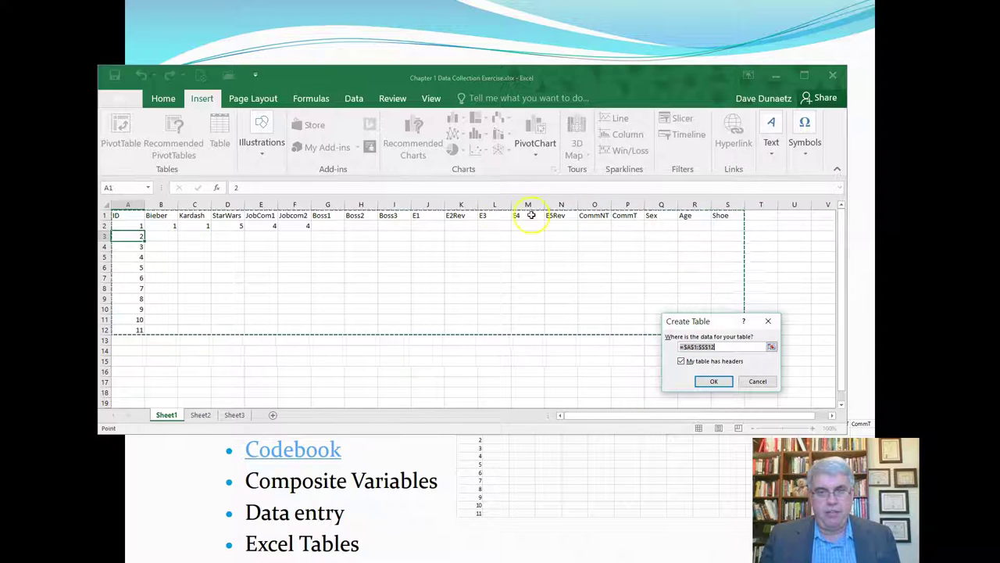
{"action": "left_click", "coordinate": [708, 383]}
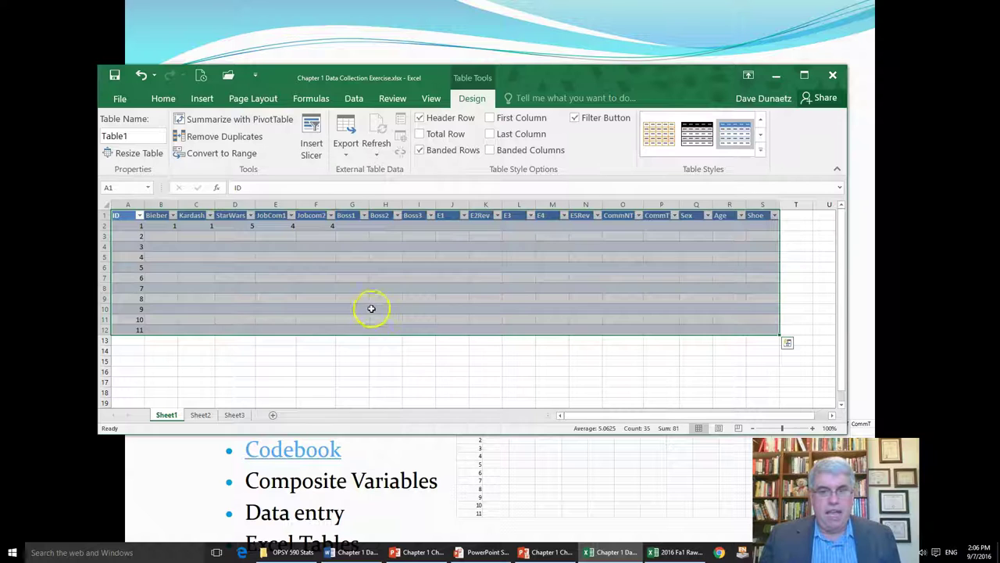
{"action": "left_click", "coordinate": [371, 307]}
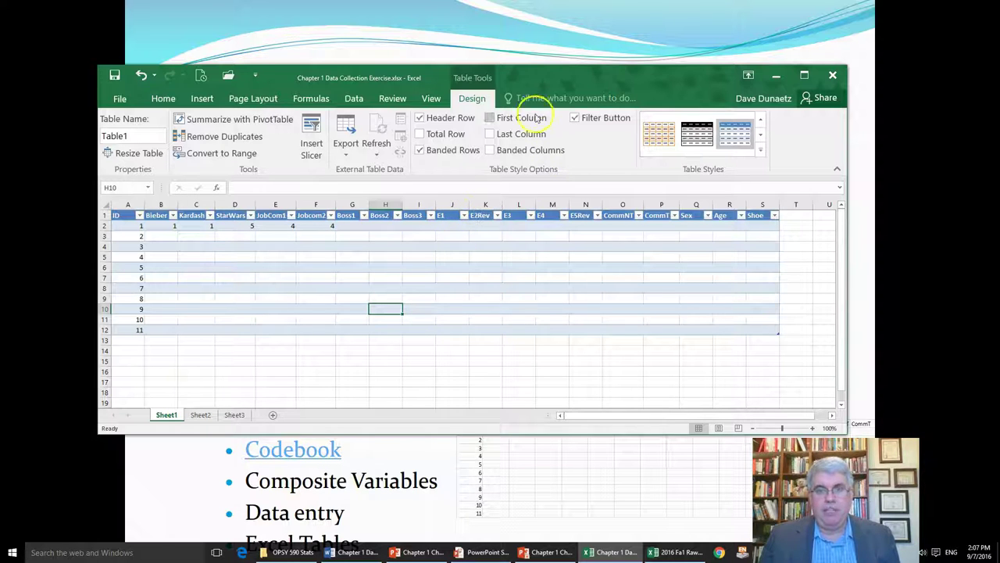
- Switch to the 2016 Fa1 Raw Data workbook and maximize it, then bring up the Word document and move its window off the spreadsheet
{"action": "mouse_move", "coordinate": [524, 73]}
{"action": "left_mouse_down"}
{"action": "mouse_move", "coordinate": [984, 133]}
{"action": "mouse_move", "coordinate": [999, 105]}
{"action": "mouse_move", "coordinate": [703, 139]}
{"action": "mouse_move", "coordinate": [537, 83]}
{"action": "left_mouse_up"}
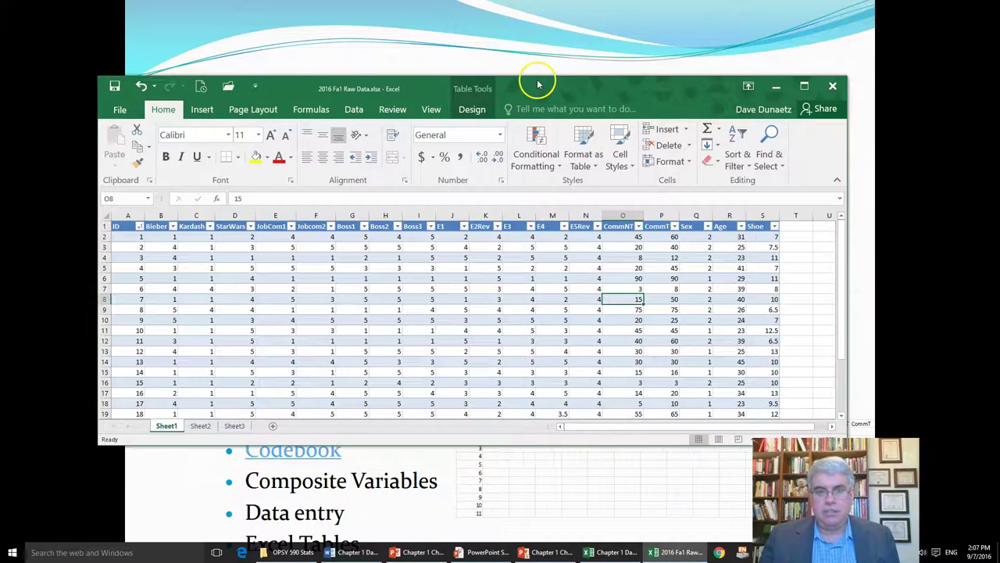
{"action": "left_click", "coordinate": [805, 86]}
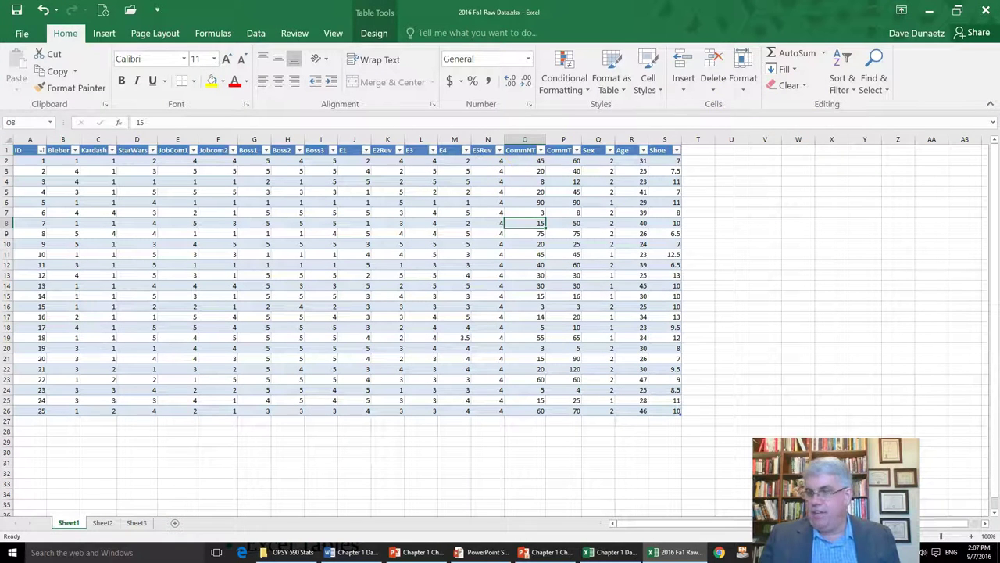
{"action": "left_click", "coordinate": [358, 554]}
{"action": "left_click_drag", "start_coordinate": [473, 7], "coordinate": [999, 15]}
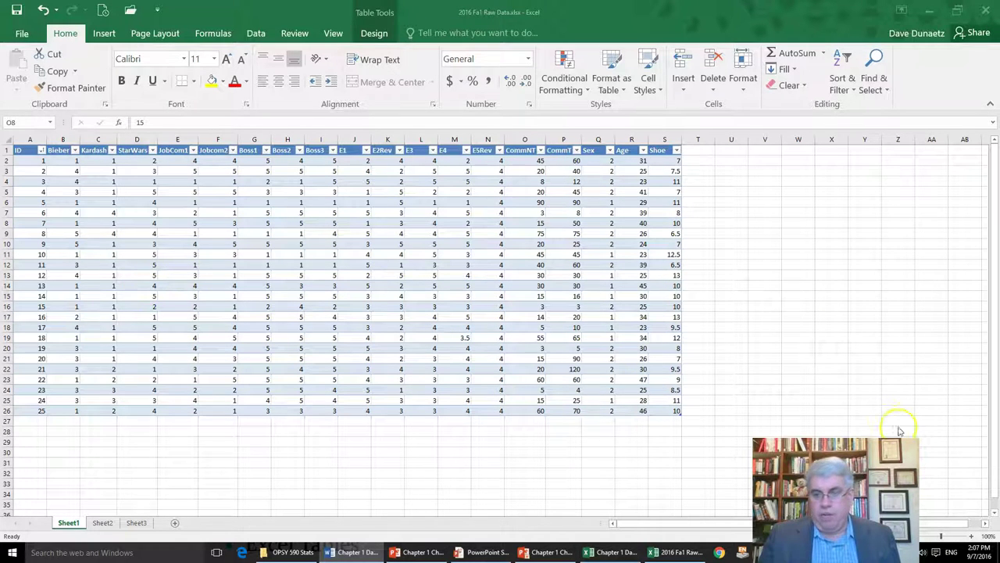
- Insert a new table column directly before E2Rev and give it the header E2
{"action": "left_click", "coordinate": [972, 540]}
{"action": "left_click", "coordinate": [972, 538]}
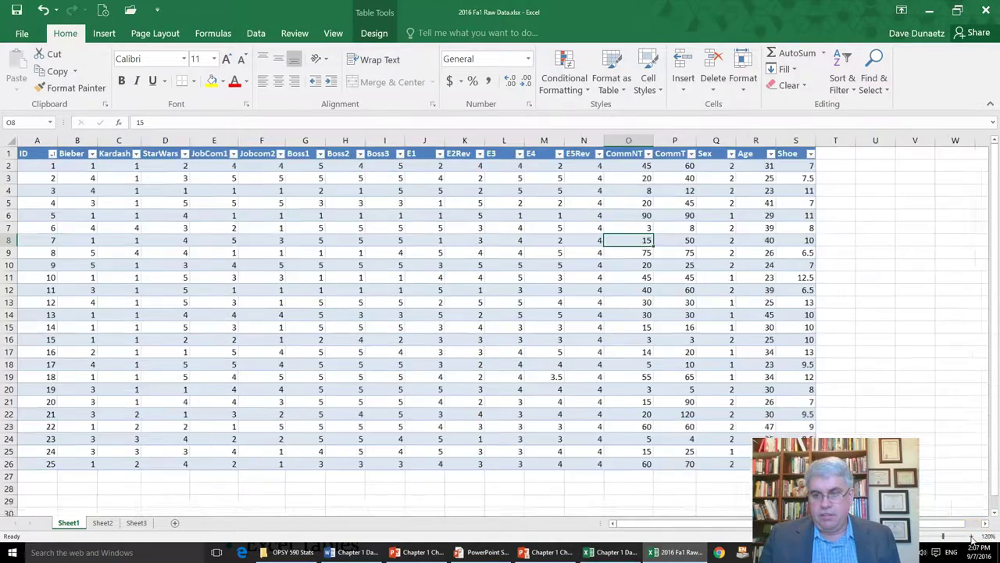
{"action": "left_click", "coordinate": [973, 538]}
{"action": "left_click", "coordinate": [972, 538]}
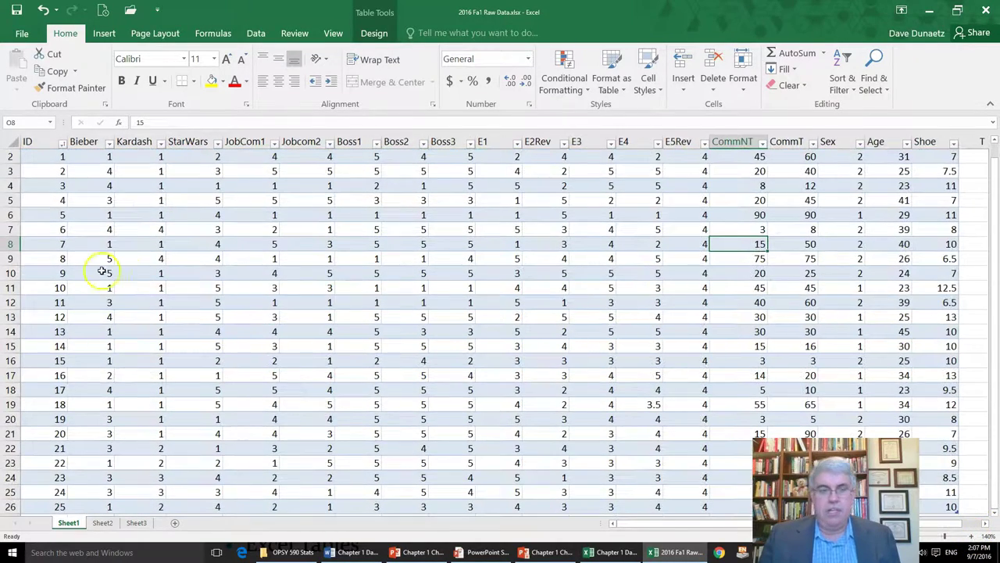
{"action": "scroll", "coordinate": [94, 269], "scroll_direction": "up", "scroll_amount": 1}
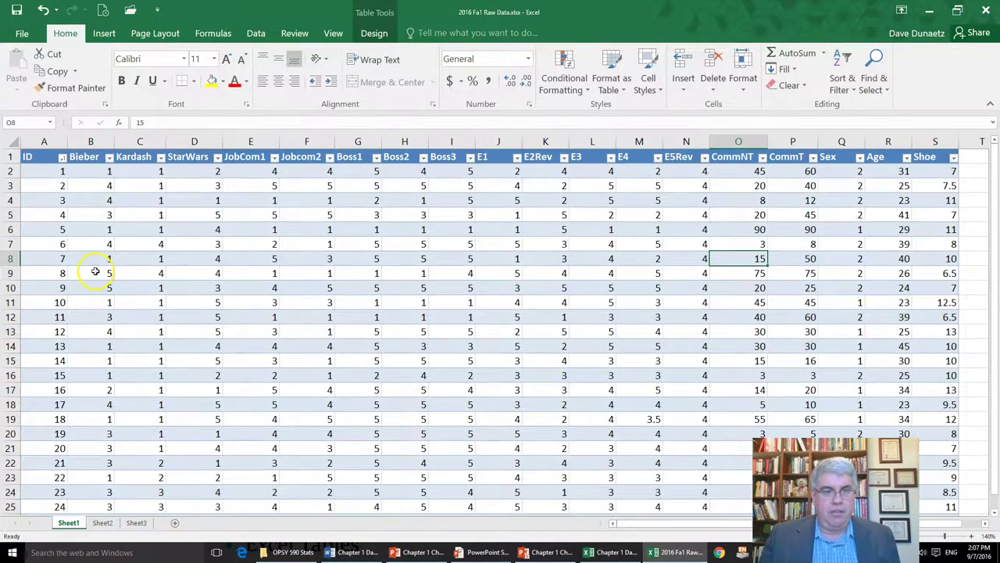
{"action": "right_click", "coordinate": [544, 139]}
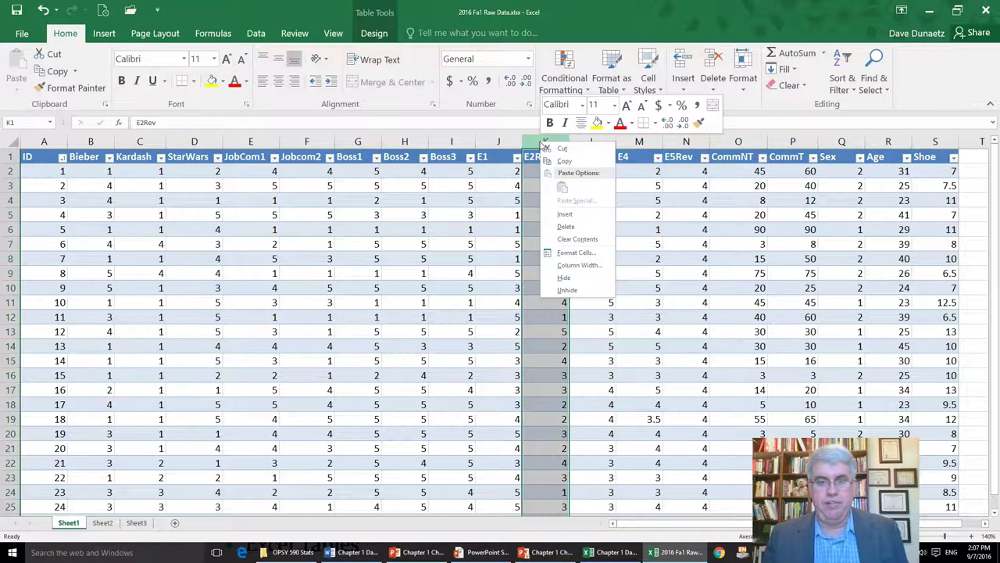
{"action": "left_click", "coordinate": [561, 215]}
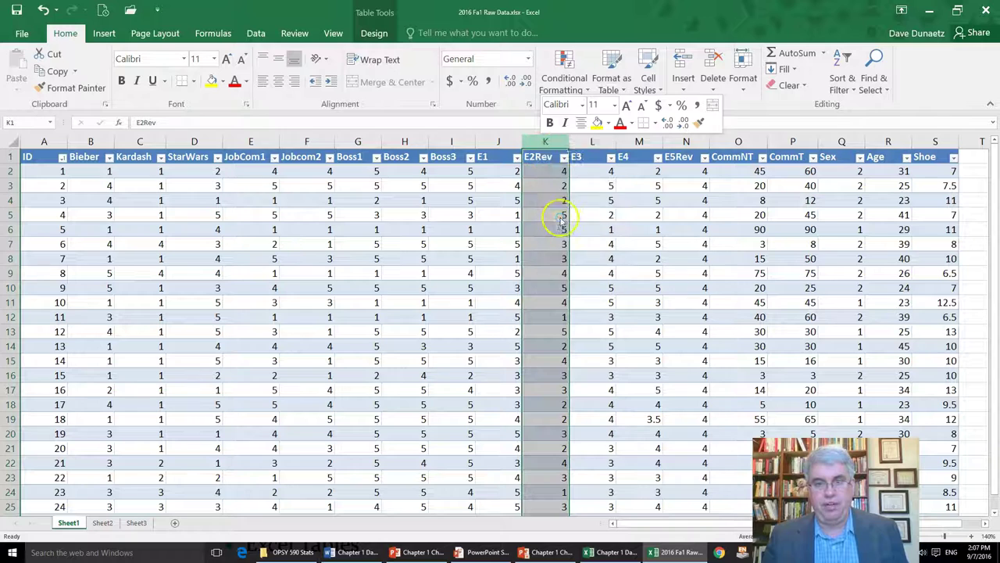
{"action": "left_click", "coordinate": [541, 161]}
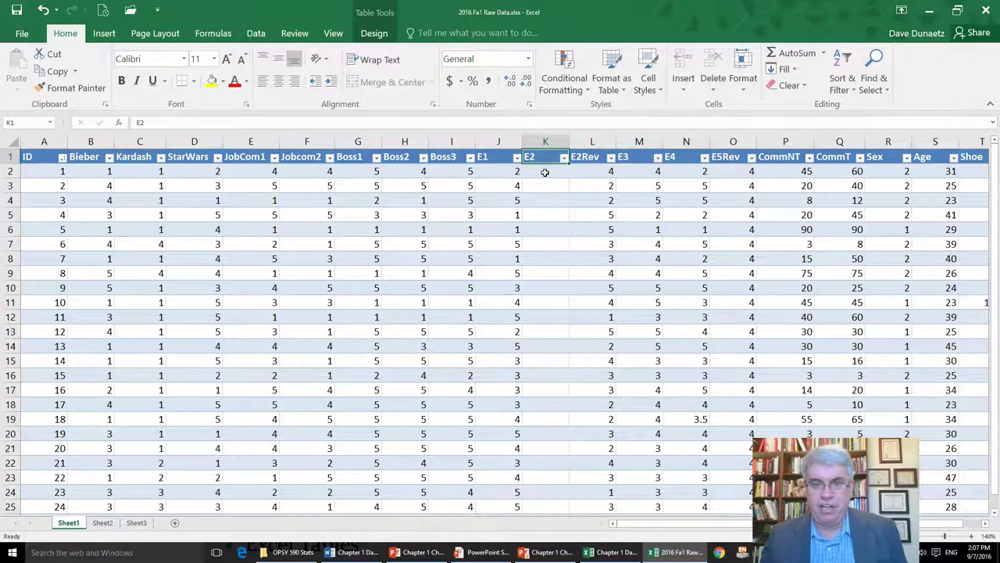
{"action": "left_click", "coordinate": [545, 172]}
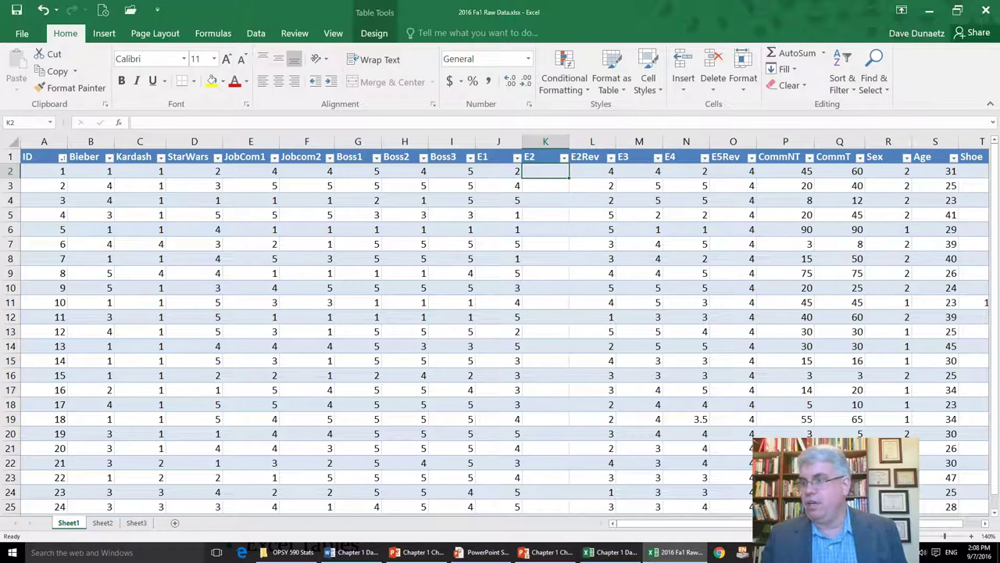
- Switch to the Word codebook, check the composite variable formula for unreversing E2Rev, and minimize the document
{"action": "left_click", "coordinate": [351, 552]}
{"action": "left_click_drag", "start_coordinate": [899, 72], "coordinate": [530, 101]}
{"action": "scroll", "coordinate": [537, 196], "scroll_direction": "down", "scroll_amount": 5}
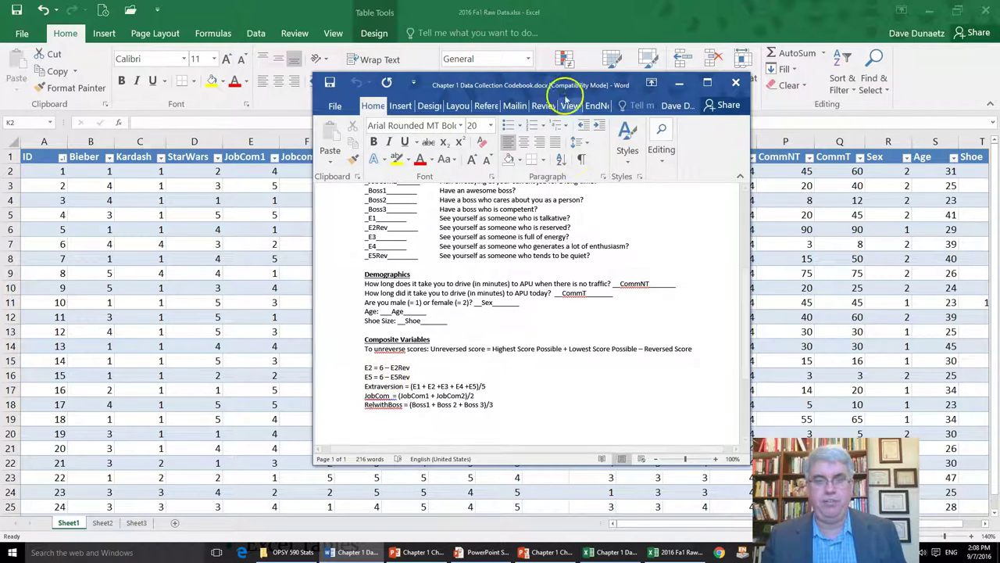
{"action": "left_click", "coordinate": [679, 82]}
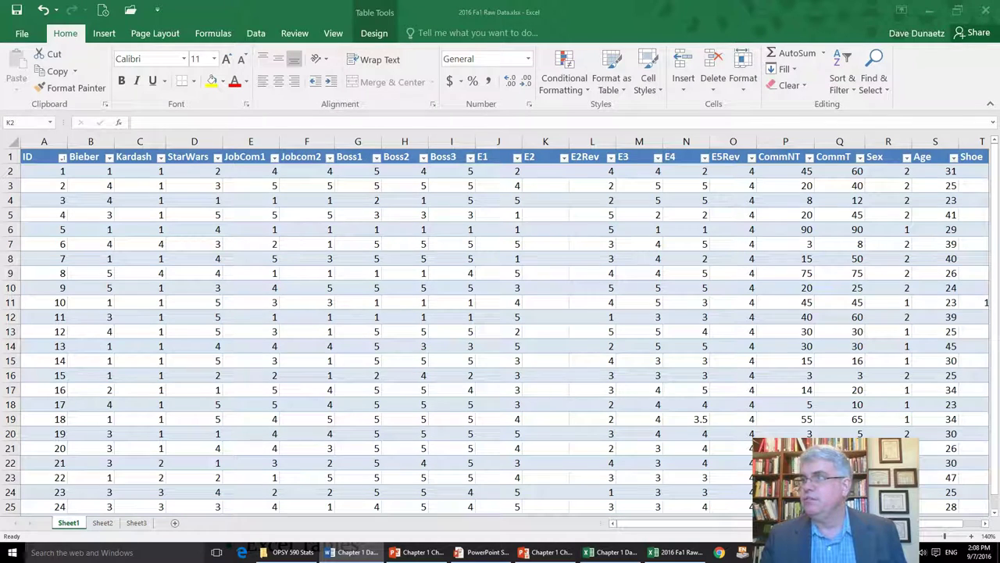
- Enter =6-L2 in cell K2 and overwrite all cells in the E2 column with this formula
{"action": "left_click", "coordinate": [552, 174]}
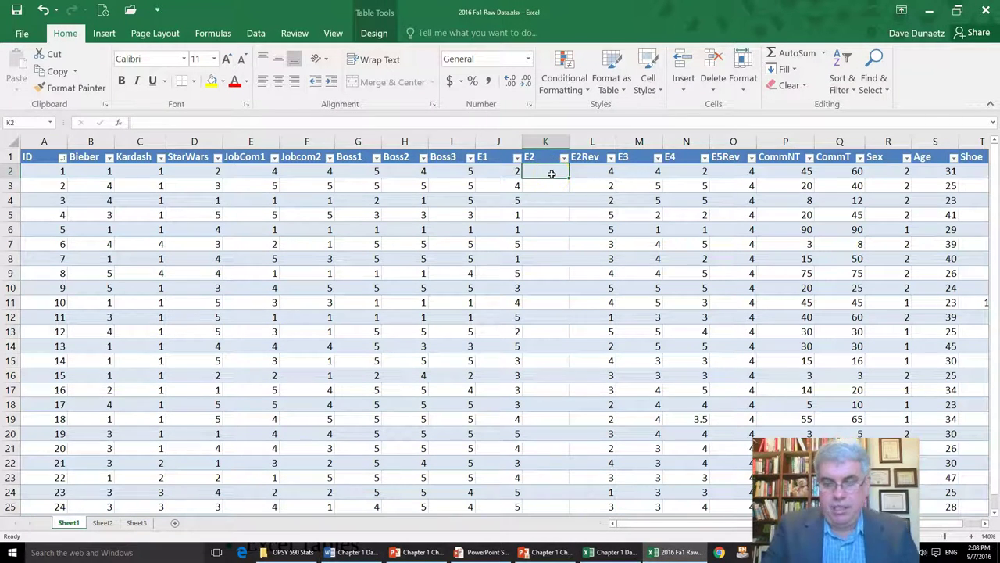
{"action": "type", "text": "=6-"}
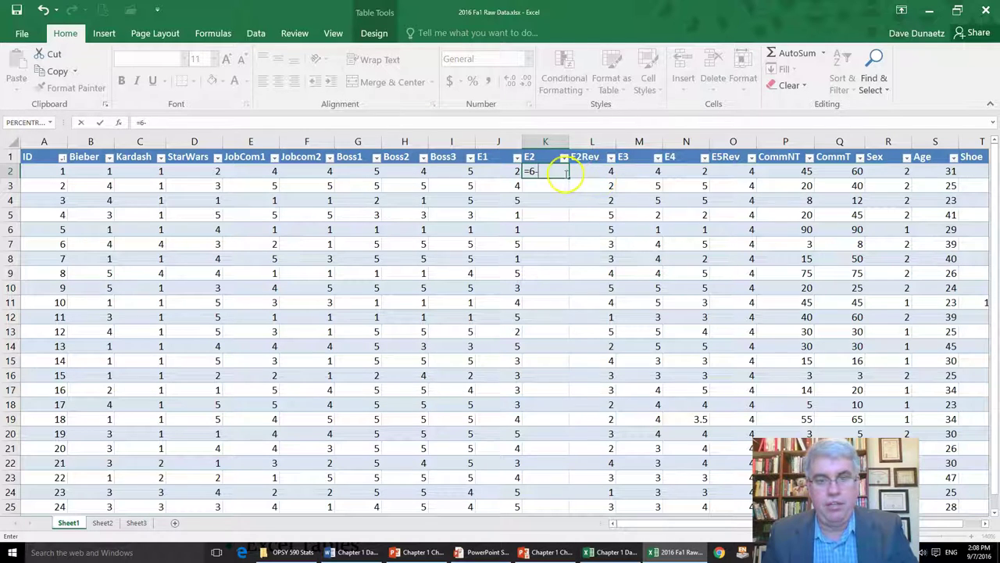
{"action": "type", "text": "I2"}
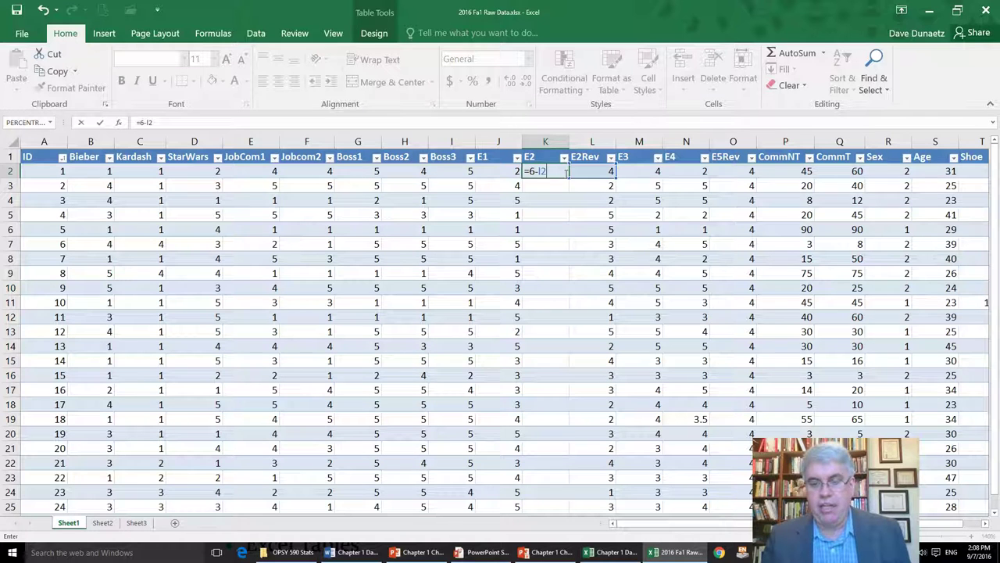
{"action": "key", "text": "Return"}
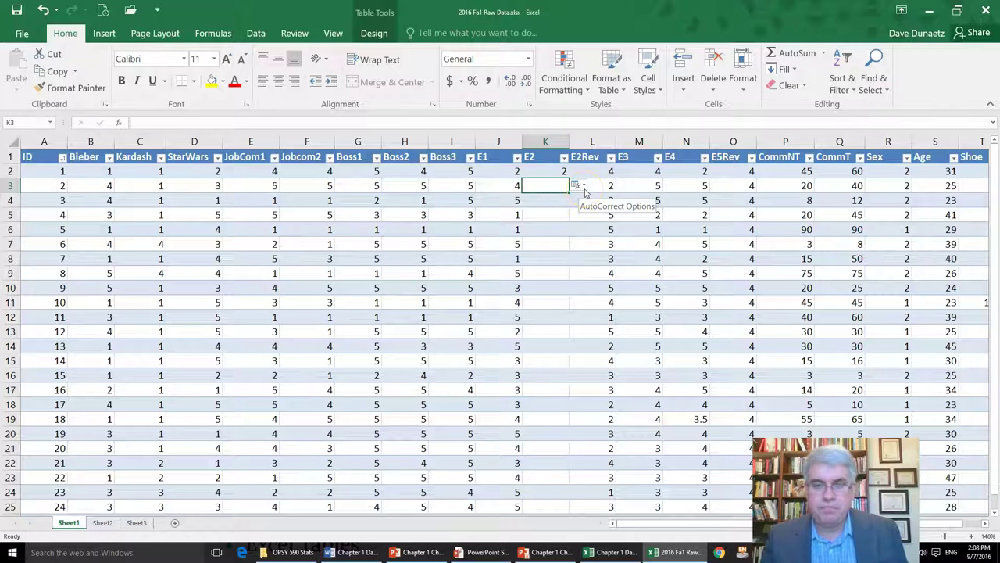
{"action": "left_click", "coordinate": [582, 187]}
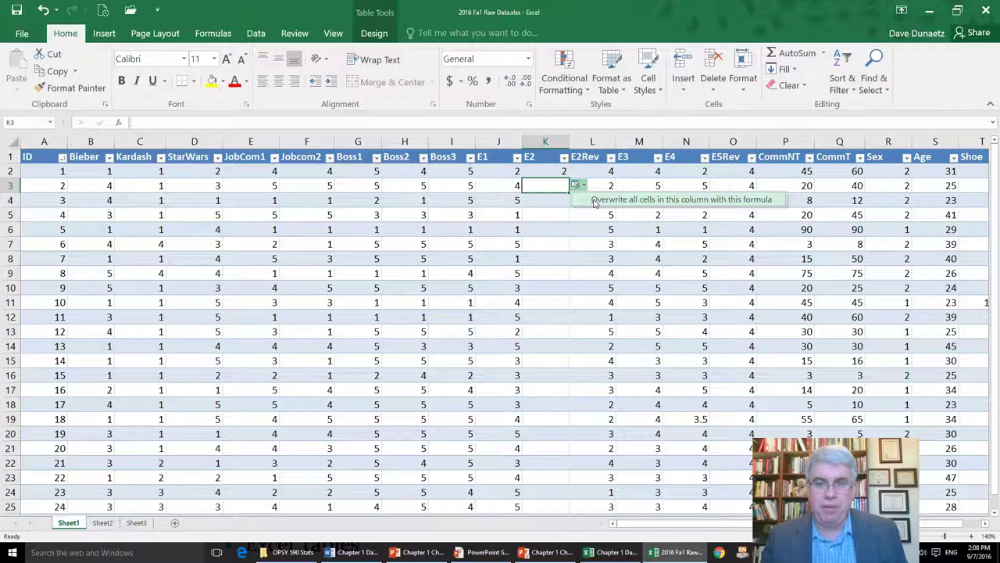
{"action": "left_click", "coordinate": [595, 200]}
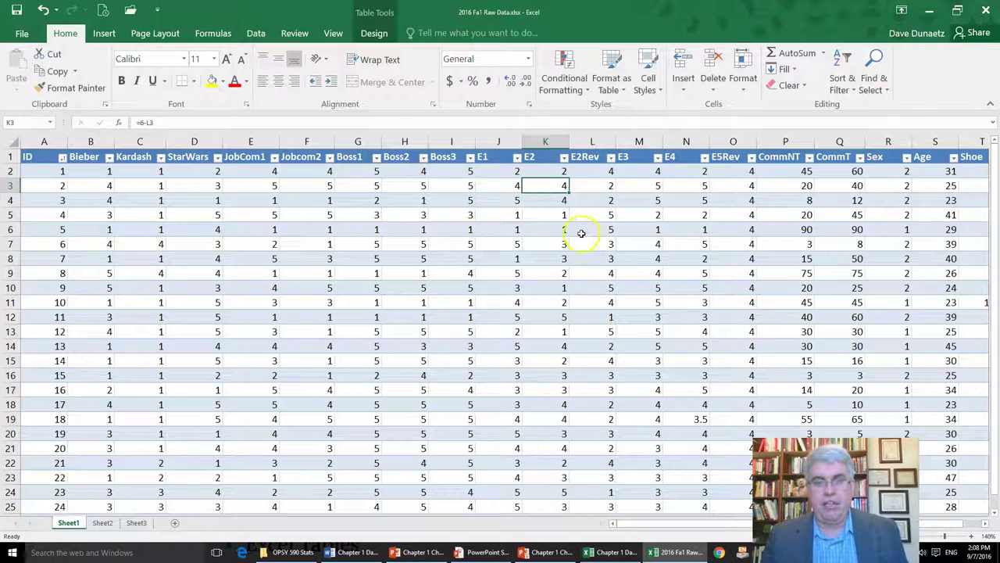
{"action": "left_click", "coordinate": [543, 171]}
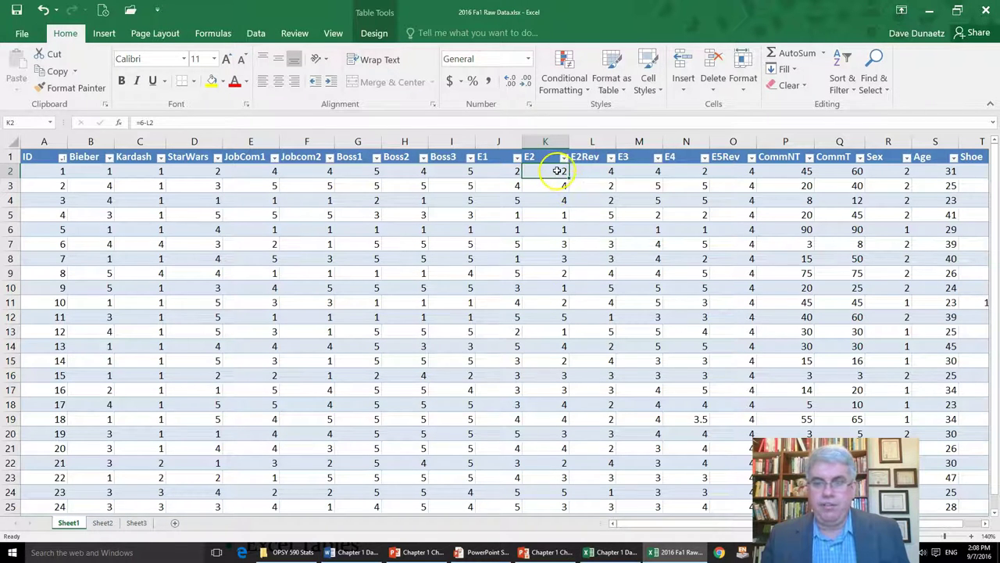
- Insert a new table column directly before E5Rev and give it the header E5
{"action": "left_click", "coordinate": [733, 142]}
{"action": "right_click", "coordinate": [733, 145]}
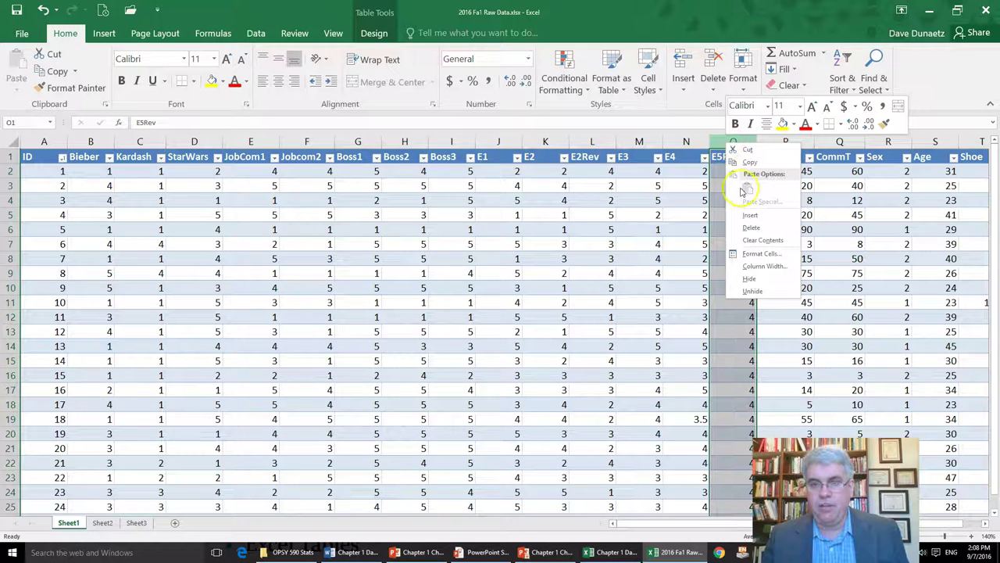
{"action": "left_click", "coordinate": [750, 215]}
{"action": "type", "text": "E5"}
{"action": "left_click", "coordinate": [719, 158]}
- Enter =6-P2 in cell O2, apply the formula to the whole E5 column, and check the rows down to 26
{"action": "left_click", "coordinate": [728, 175]}
{"action": "type", "text": "=6-"}
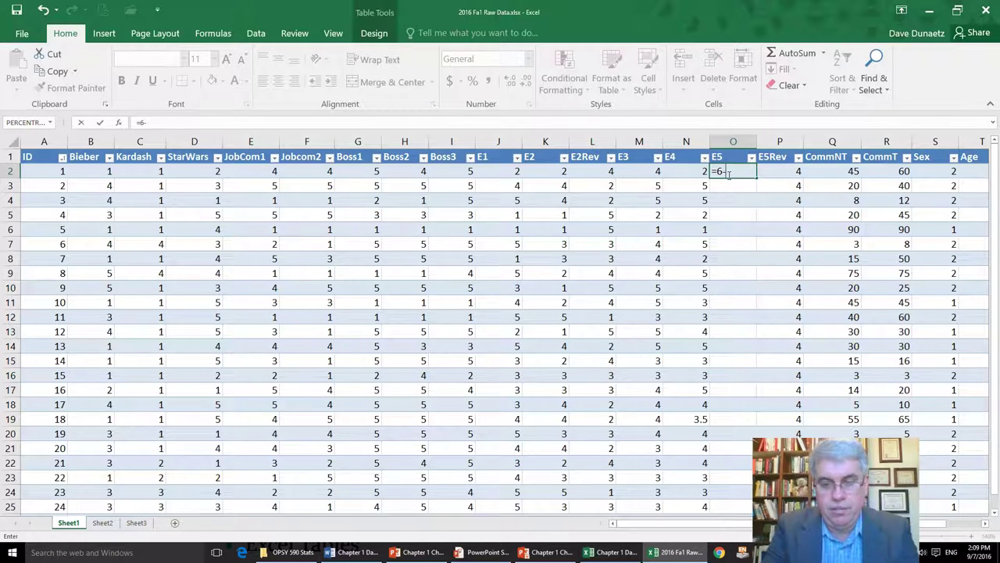
{"action": "type", "text": "p2"}
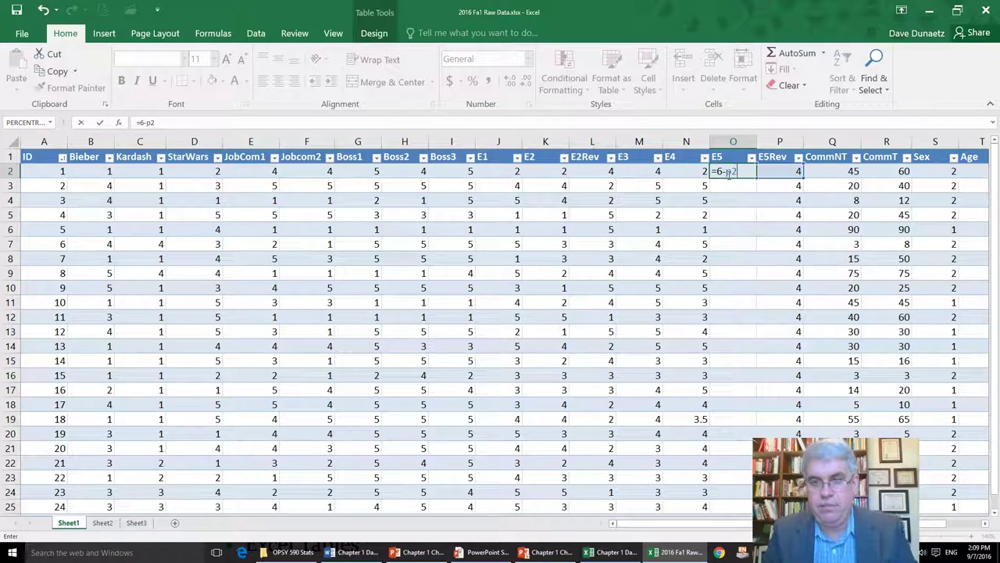
{"action": "key", "text": "Return"}
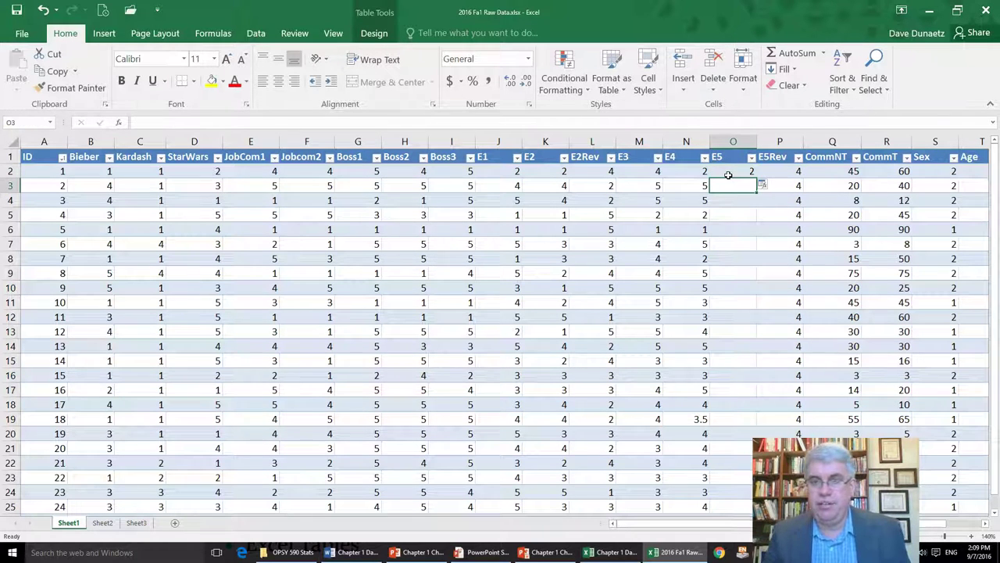
{"action": "left_click", "coordinate": [770, 199]}
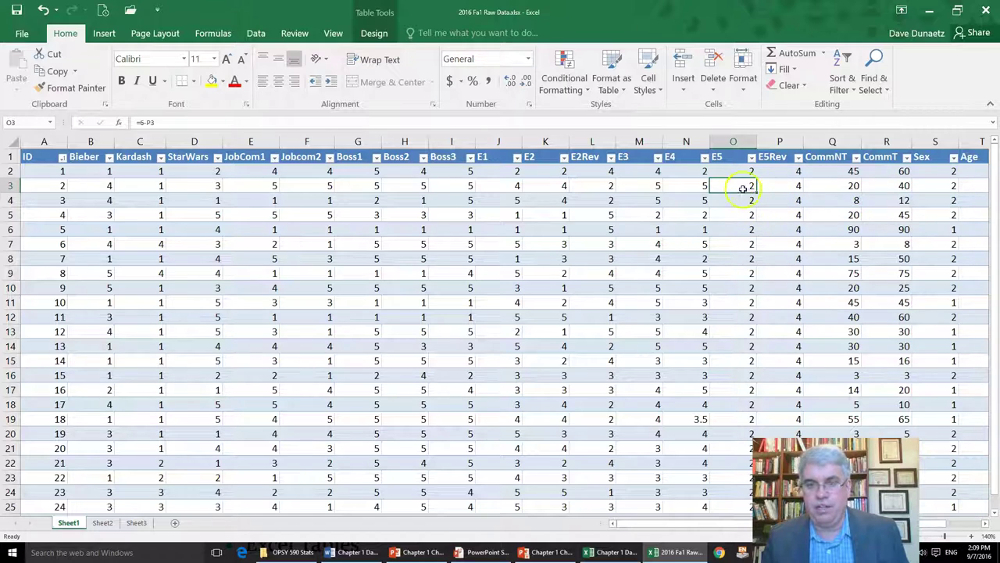
{"action": "scroll", "coordinate": [771, 199], "scroll_direction": "down", "scroll_amount": 4}
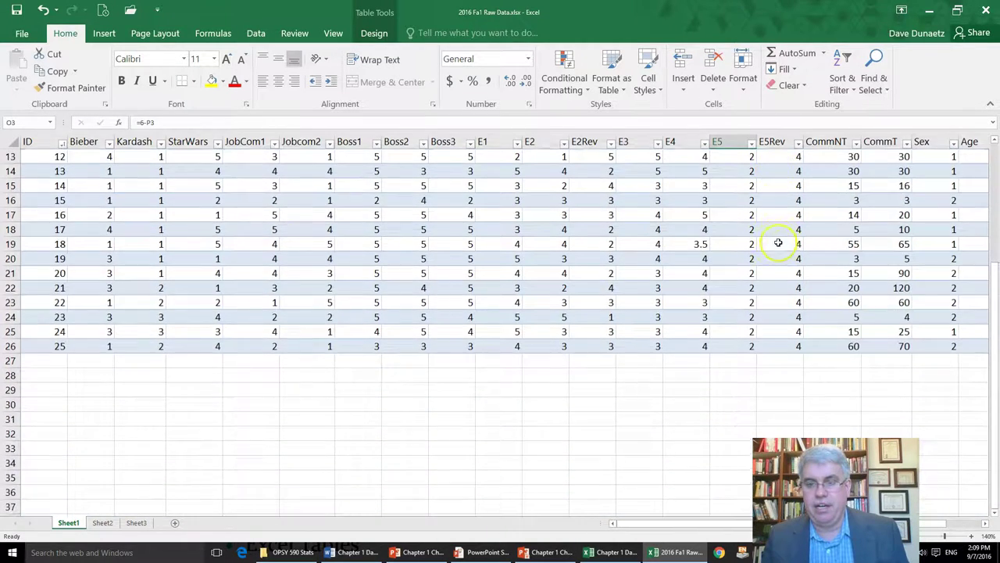
{"action": "scroll", "coordinate": [779, 243], "scroll_direction": "up", "scroll_amount": 4}
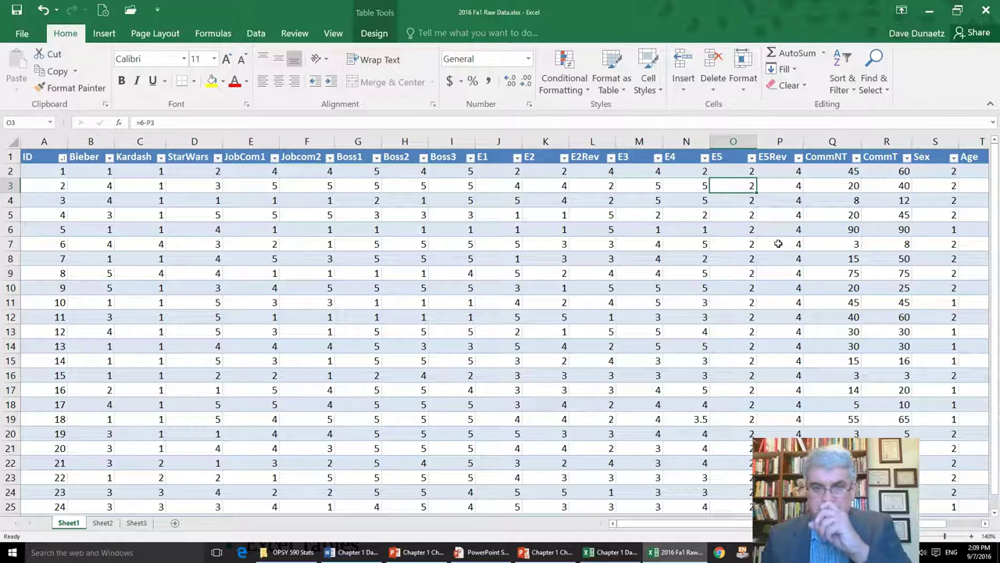
{"action": "left_click", "coordinate": [761, 256]}
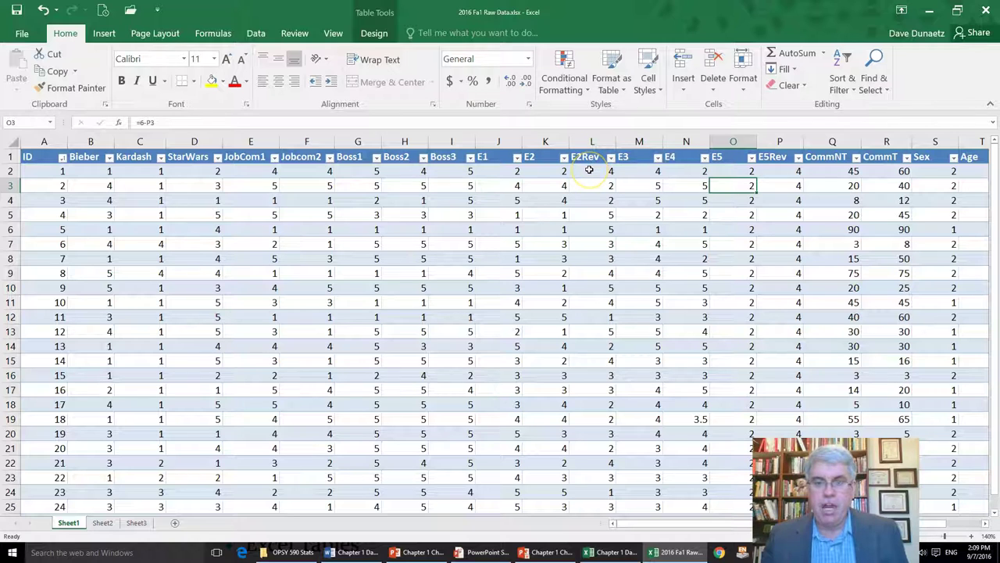
- Copy the E2 formulas in K2:K26, paste them over themselves as values only, and check the resulting cells
{"action": "left_click", "coordinate": [550, 170]}
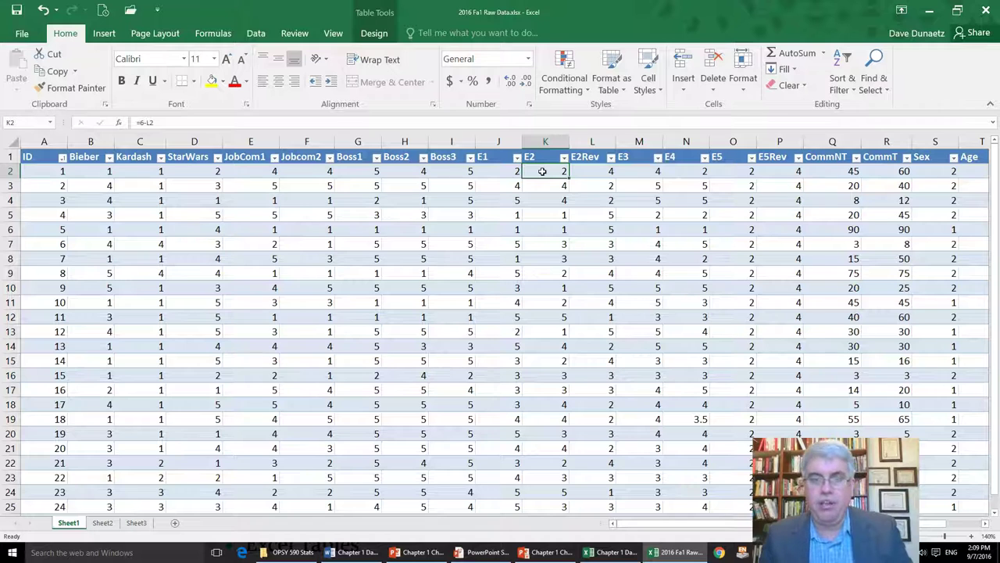
{"action": "key", "text": "shift+Down"}
{"action": "key", "text": "shift+Down"}
{"action": "key", "text": "shift+Down"}
{"action": "key", "text": "shift+Down"}
{"action": "key", "text": "shift+Down"}
{"action": "key", "text": "shift+Down"}
{"action": "key", "text": "shift+Down"}
{"action": "key", "text": "shift+Down"}
{"action": "key", "text": "shift+Down"}
{"action": "key", "text": "shift+Down"}
{"action": "key", "text": "shift+Down"}
{"action": "key", "text": "shift+Down"}
{"action": "key", "text": "shift+Down"}
{"action": "key", "text": "shift+Down"}
{"action": "key", "text": "shift+Down"}
{"action": "key", "text": "shift+Down"}
{"action": "key", "text": "shift+Down"}
{"action": "key", "text": "shift+Down"}
{"action": "key", "text": "shift+Down"}
{"action": "key", "text": "shift+Down"}
{"action": "key", "text": "shift+Down"}
{"action": "key", "text": "shift+Down"}
{"action": "key", "text": "shift+Down"}
{"action": "key", "text": "shift+Down"}
{"action": "key", "text": "shift+Down"}
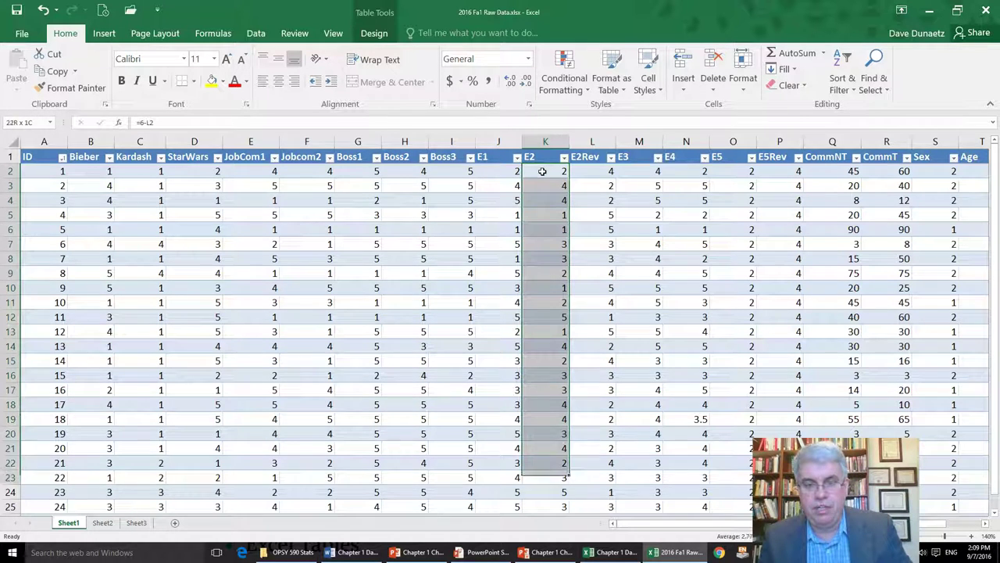
{"action": "key", "text": "shift+Up"}
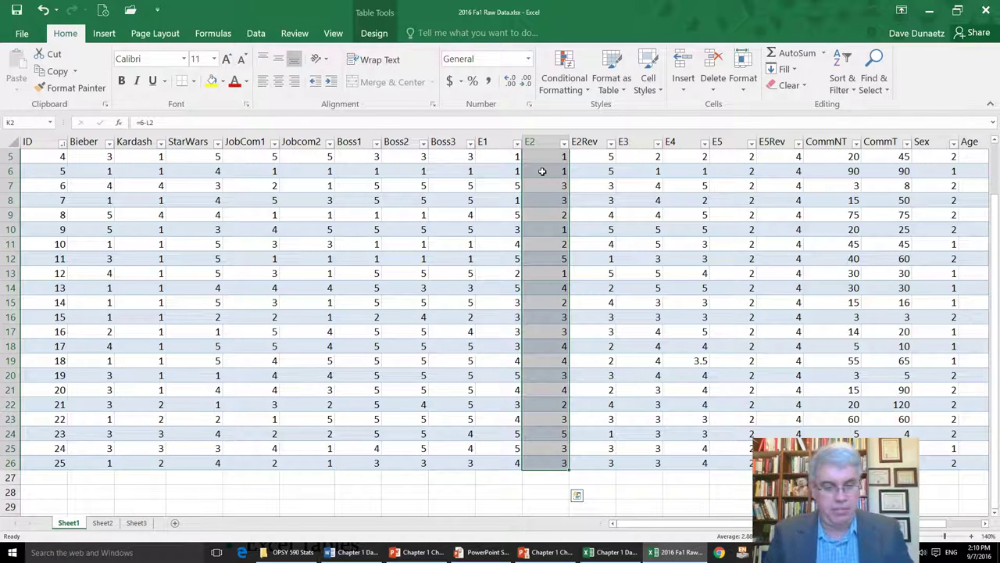
{"action": "key", "text": "ctrl+c"}
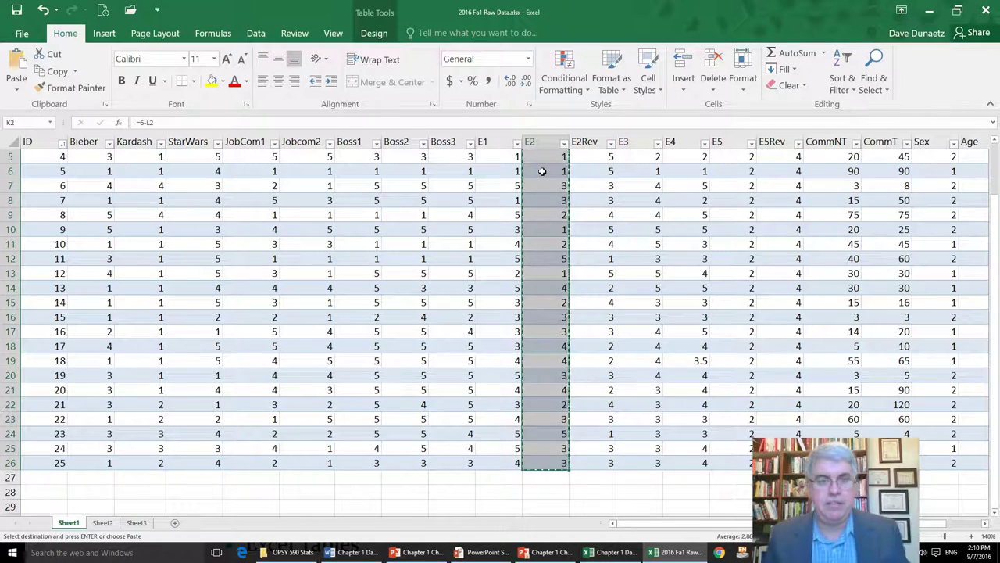
{"action": "left_click", "coordinate": [17, 81]}
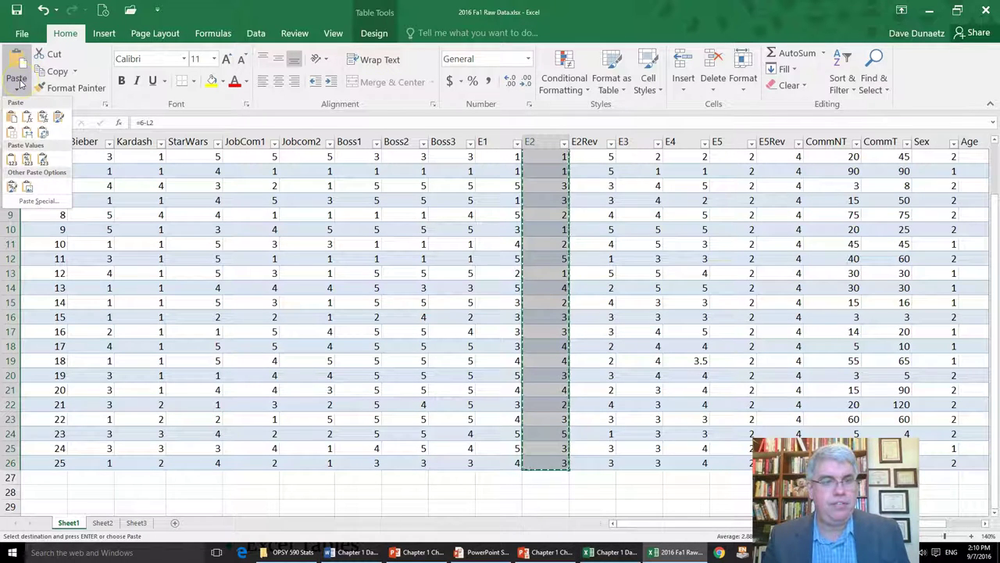
{"action": "left_click", "coordinate": [12, 160]}
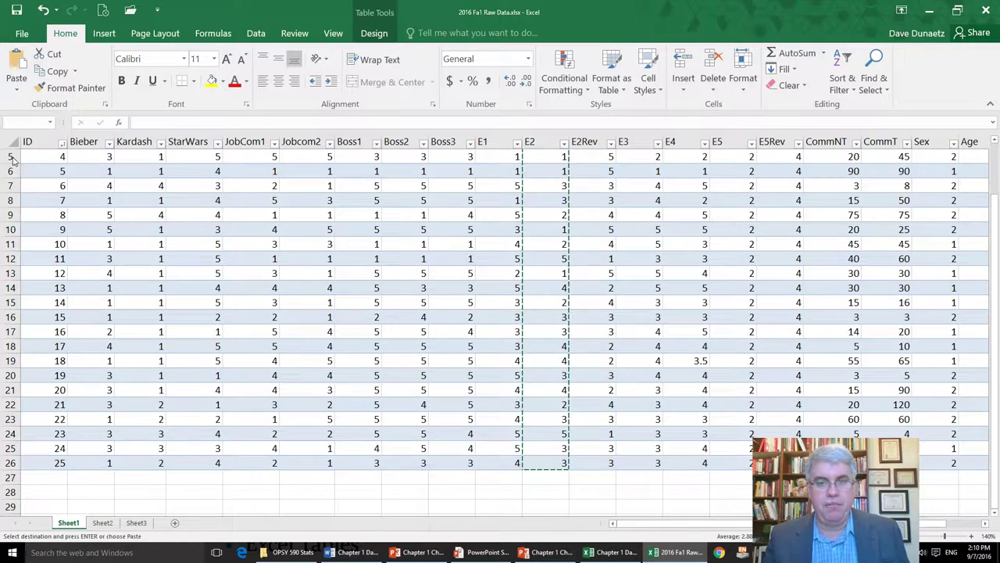
{"action": "left_click", "coordinate": [545, 179]}
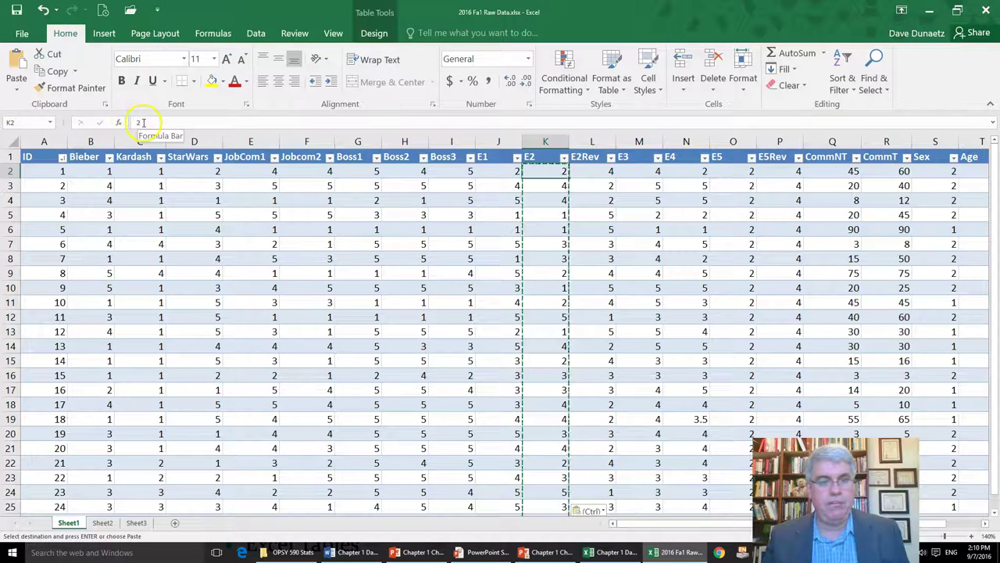
{"action": "left_click", "coordinate": [542, 184]}
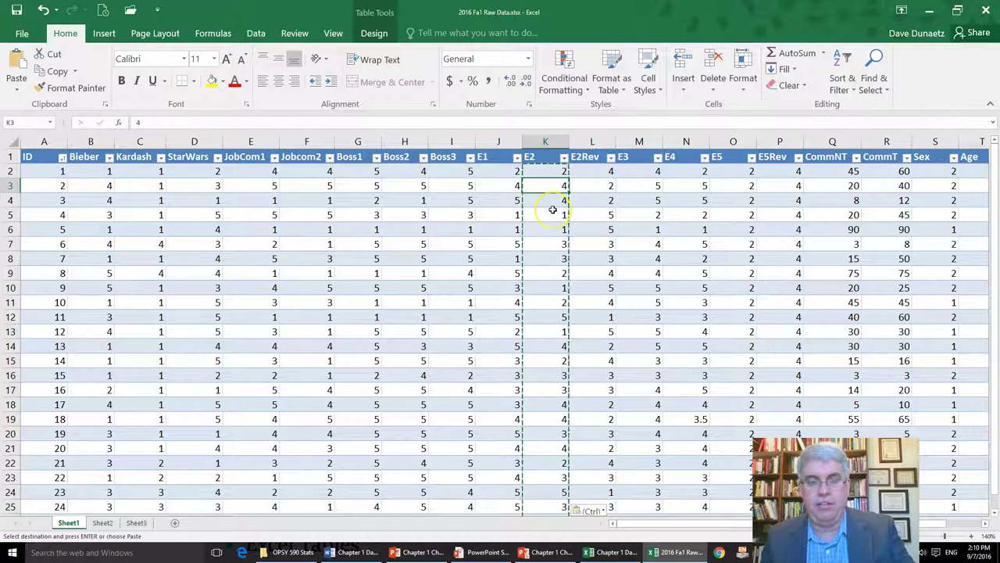
{"action": "key", "text": "Escape"}
{"action": "left_click", "coordinate": [551, 191]}
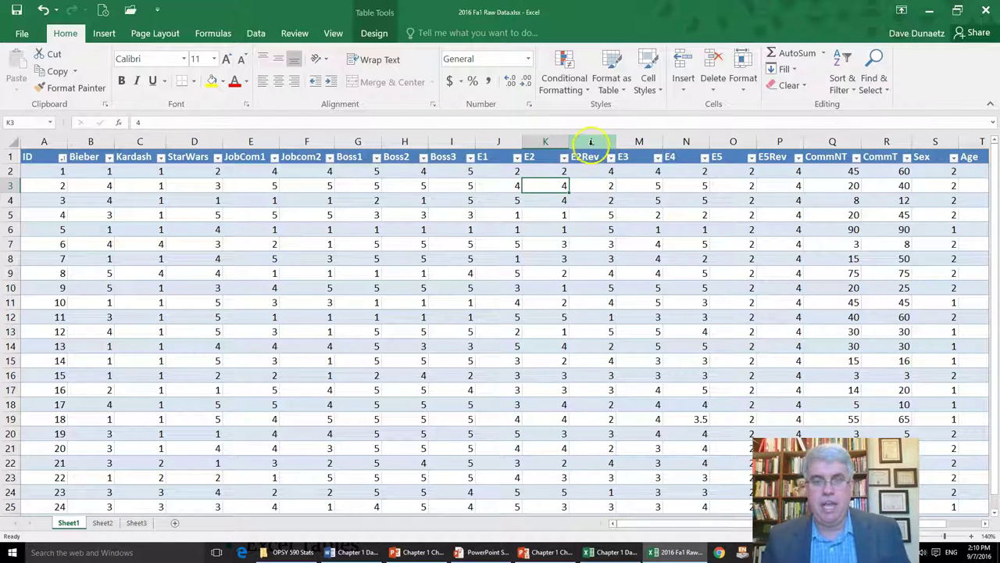
- Delete the entire E2Rev column from the table
{"action": "left_click", "coordinate": [592, 142]}
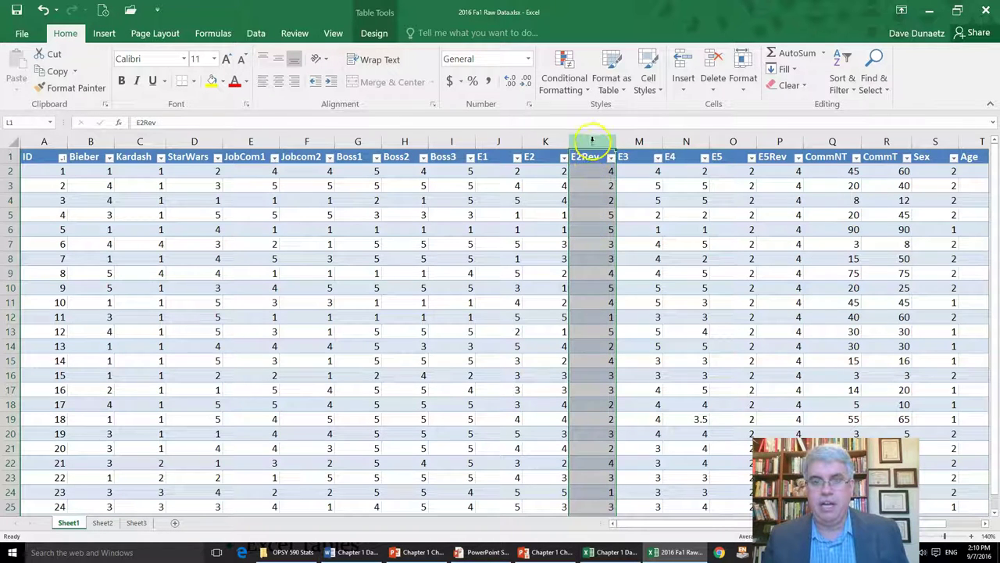
{"action": "right_click", "coordinate": [592, 146]}
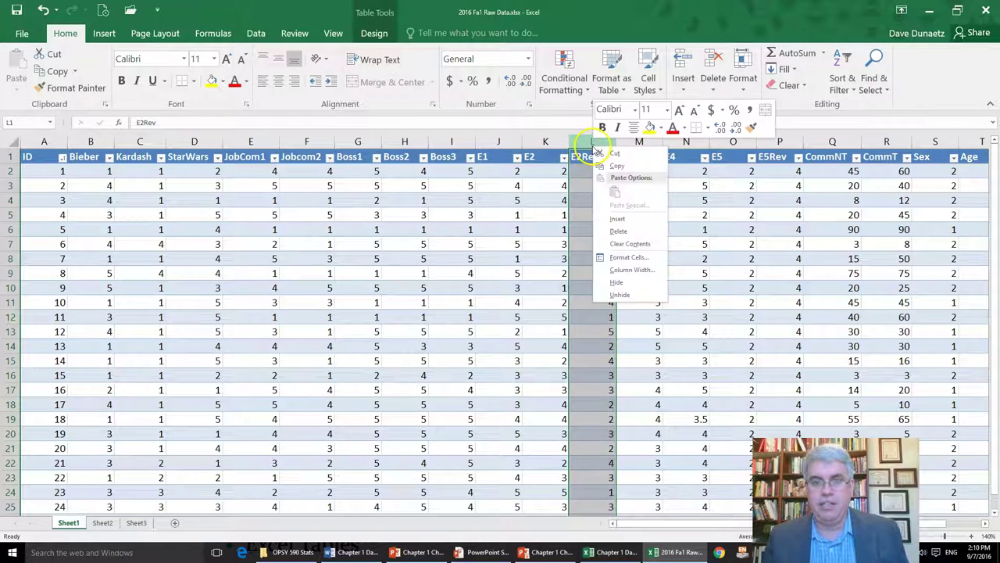
{"action": "left_click", "coordinate": [617, 232]}
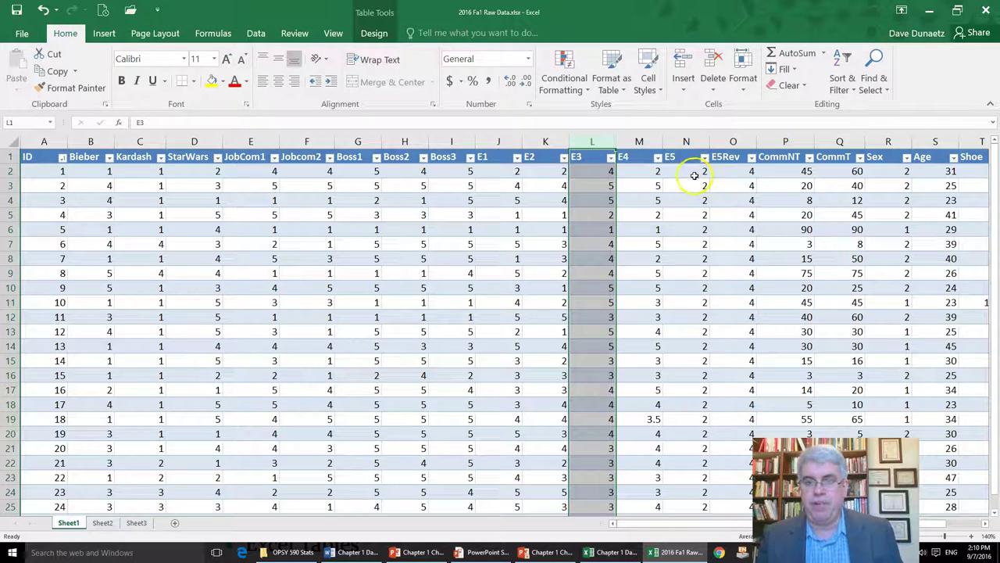
- Try to replace the E5 formulas in N2:N26 with values by copying them and pasting over the same cells
{"action": "left_click", "coordinate": [692, 172]}
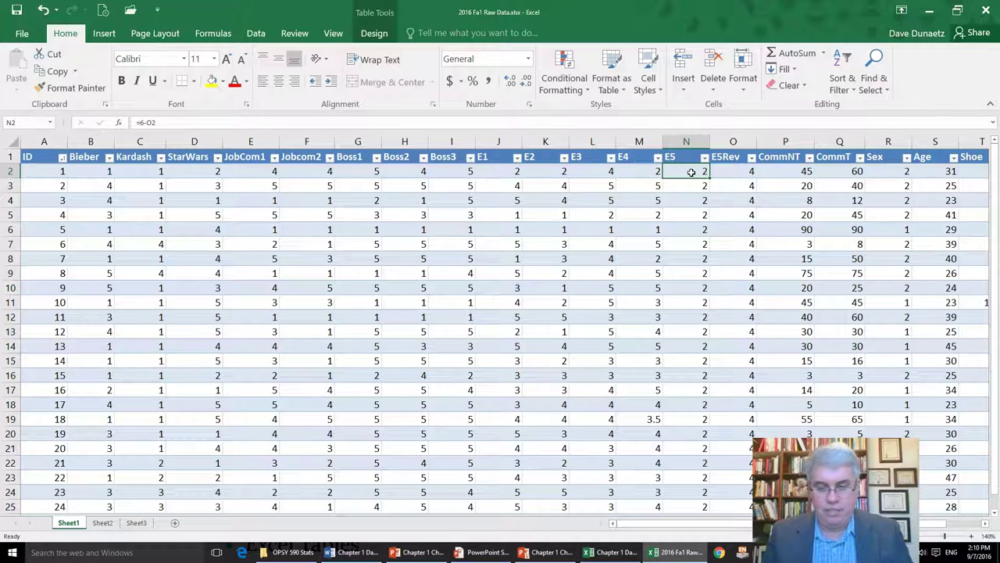
{"action": "left_click_drag", "start_coordinate": [691, 172], "coordinate": [687, 381]}
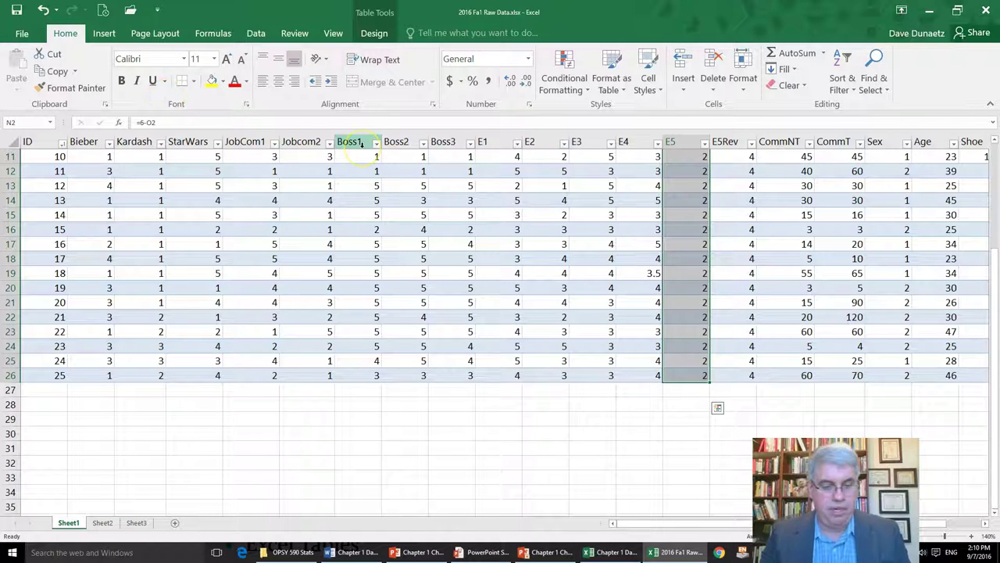
{"action": "key", "text": "ctrl+c"}
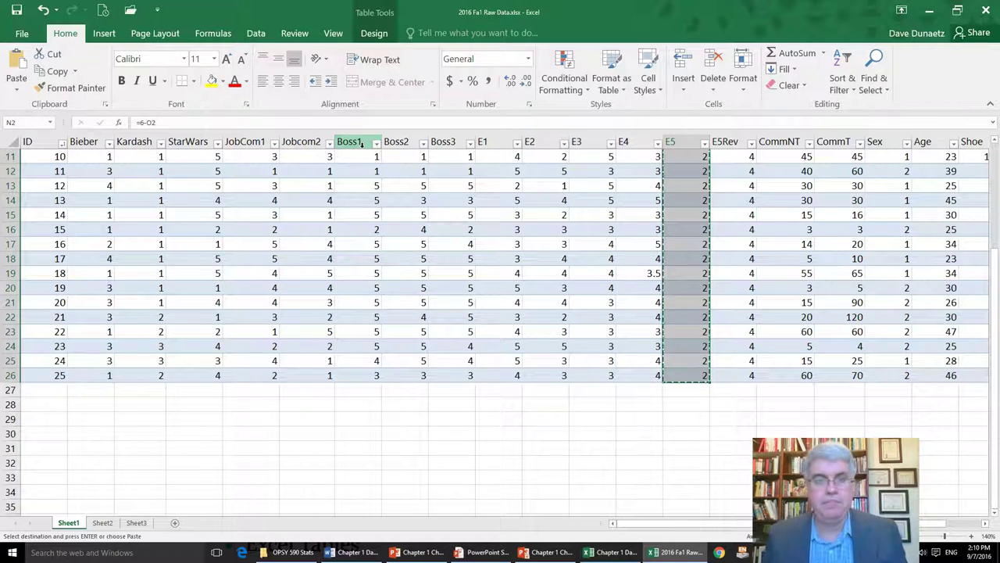
{"action": "left_click", "coordinate": [15, 87]}
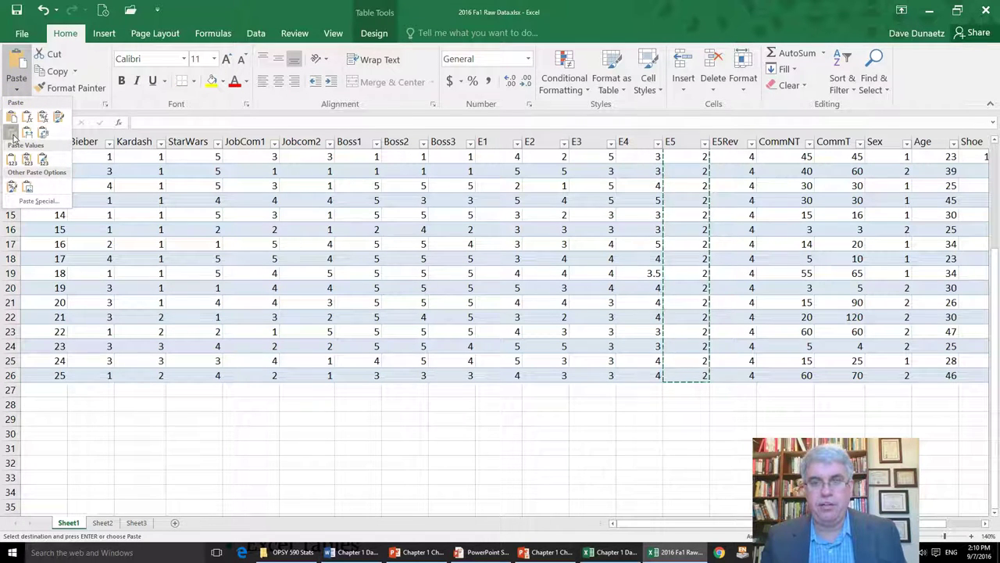
{"action": "left_click", "coordinate": [13, 135]}
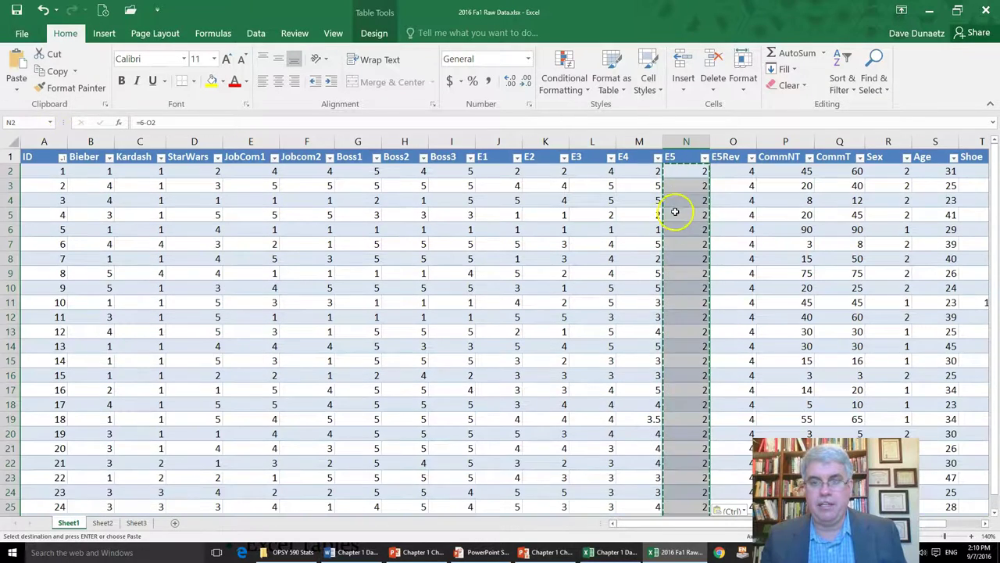
{"action": "left_click", "coordinate": [684, 178]}
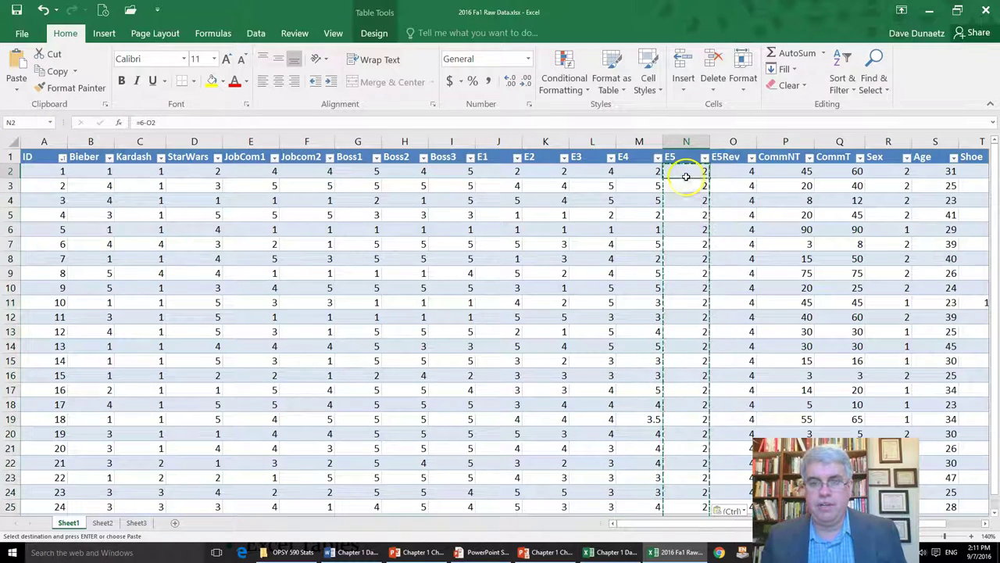
- Delete the E5Rev column and undo that deletion
{"action": "left_click", "coordinate": [733, 141]}
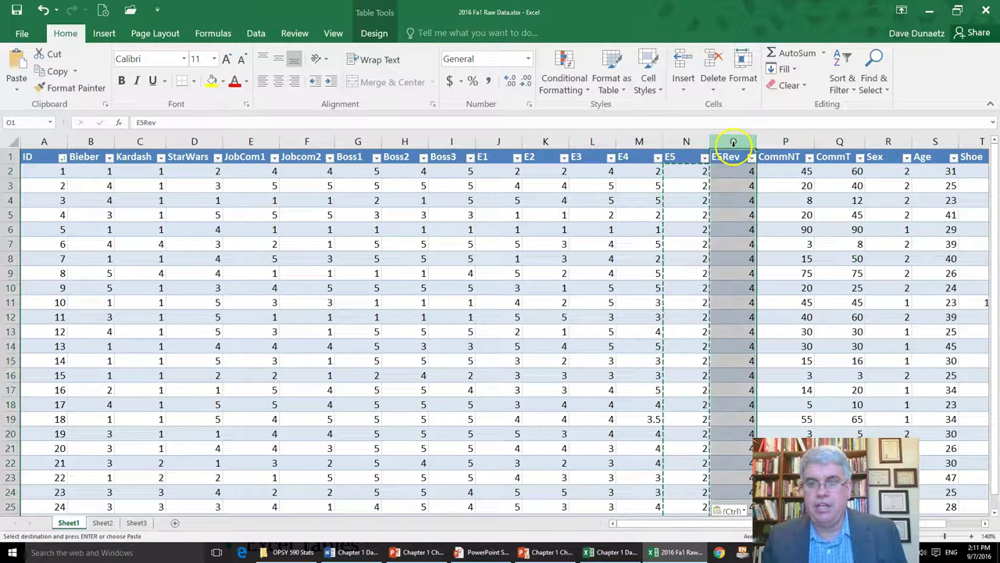
{"action": "right_click", "coordinate": [733, 142]}
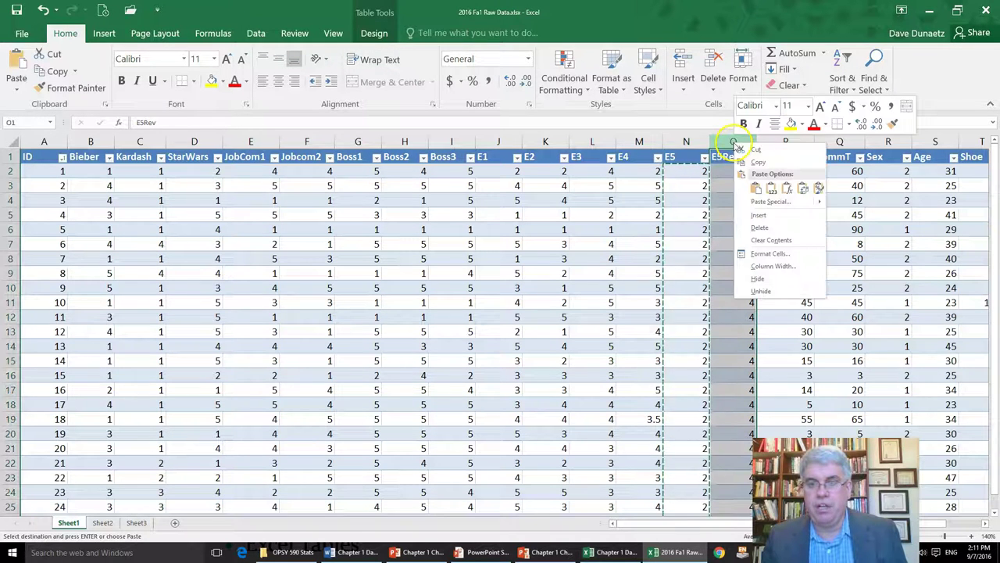
{"action": "left_click", "coordinate": [759, 228]}
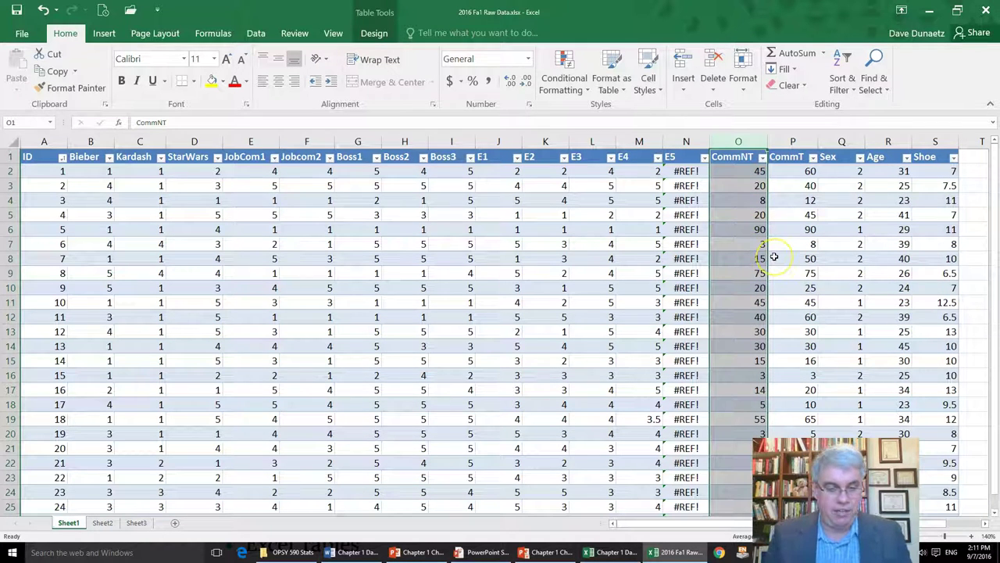
{"action": "key", "text": "ctrl+z"}
- Paste the copied E5 formulas in N2:N26 over themselves as values only, and check cells N2 and N3
{"action": "left_click", "coordinate": [703, 221]}
{"action": "left_click", "coordinate": [687, 176]}
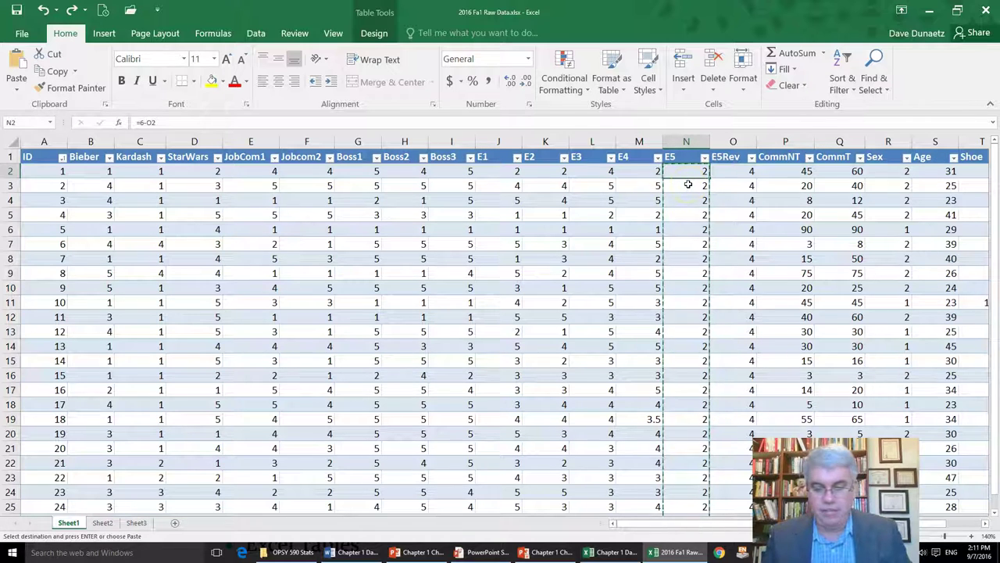
{"action": "left_click_drag", "start_coordinate": [688, 185], "coordinate": [688, 350]}
{"action": "key", "text": "ctrl+v"}
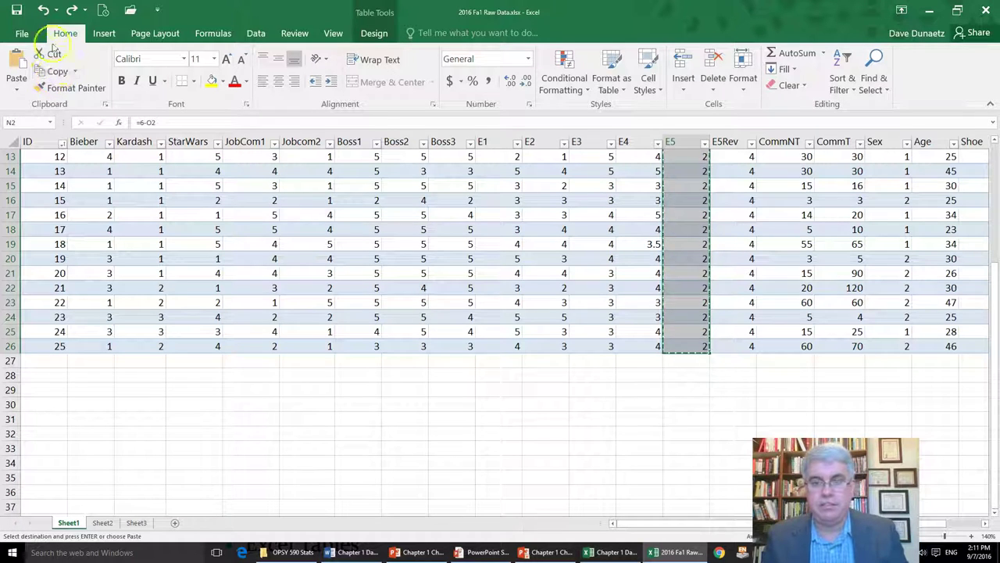
{"action": "left_click", "coordinate": [17, 81]}
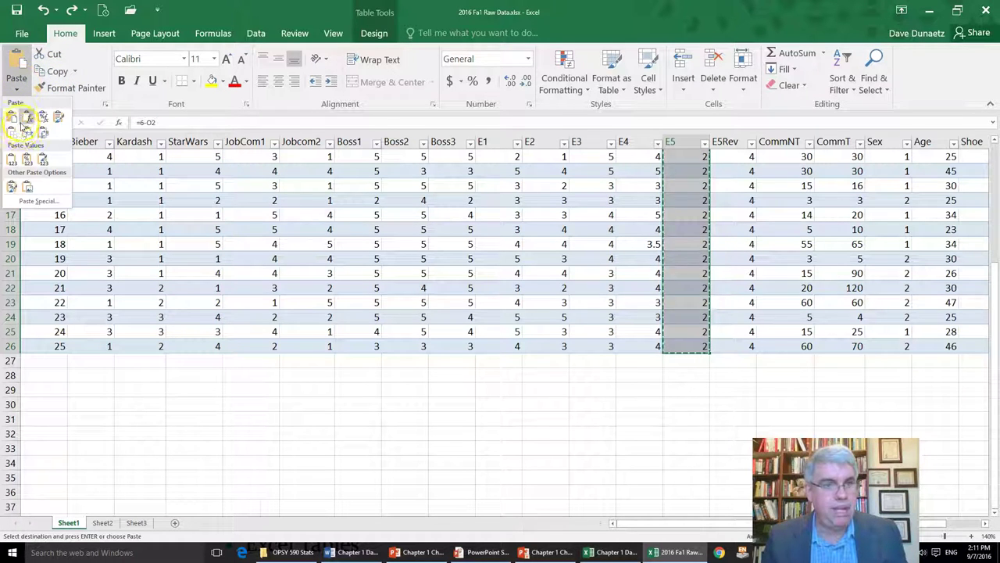
{"action": "left_click", "coordinate": [12, 159]}
{"action": "scroll", "coordinate": [565, 273], "scroll_direction": "up", "scroll_amount": 4}
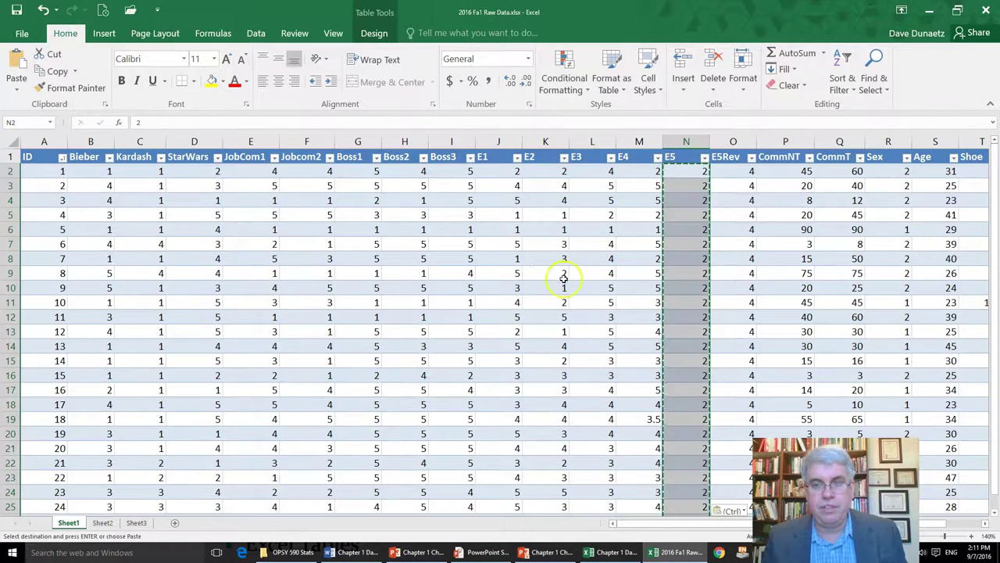
{"action": "left_click", "coordinate": [679, 174]}
{"action": "left_click", "coordinate": [683, 184]}
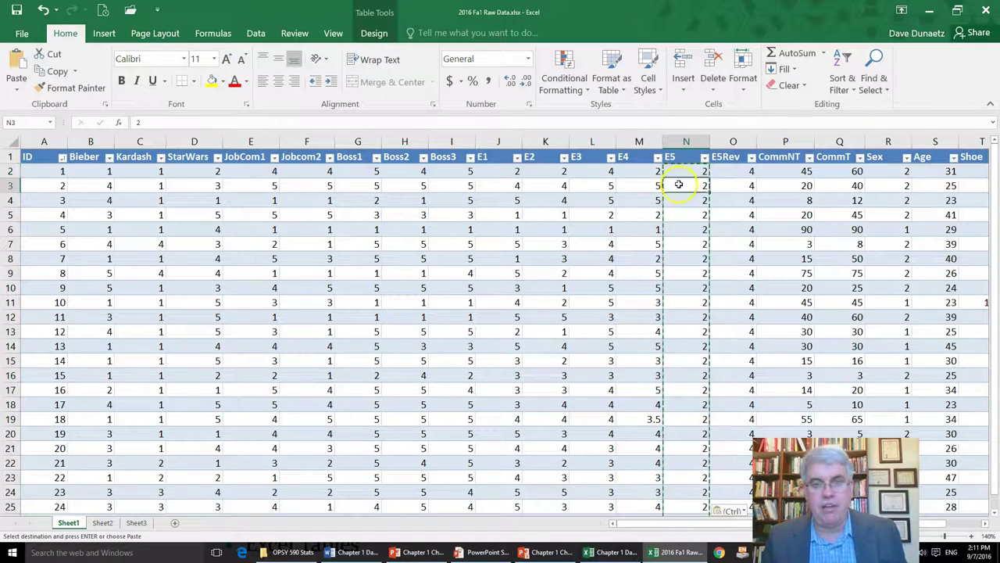
- Delete the entire E5Rev column from the table
{"action": "left_click", "coordinate": [732, 142]}
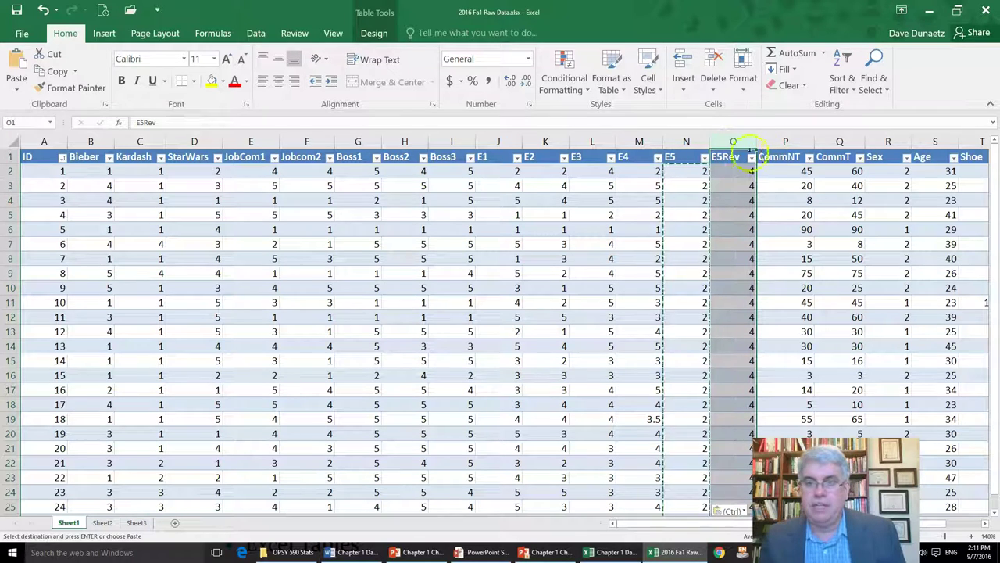
{"action": "right_click", "coordinate": [738, 150]}
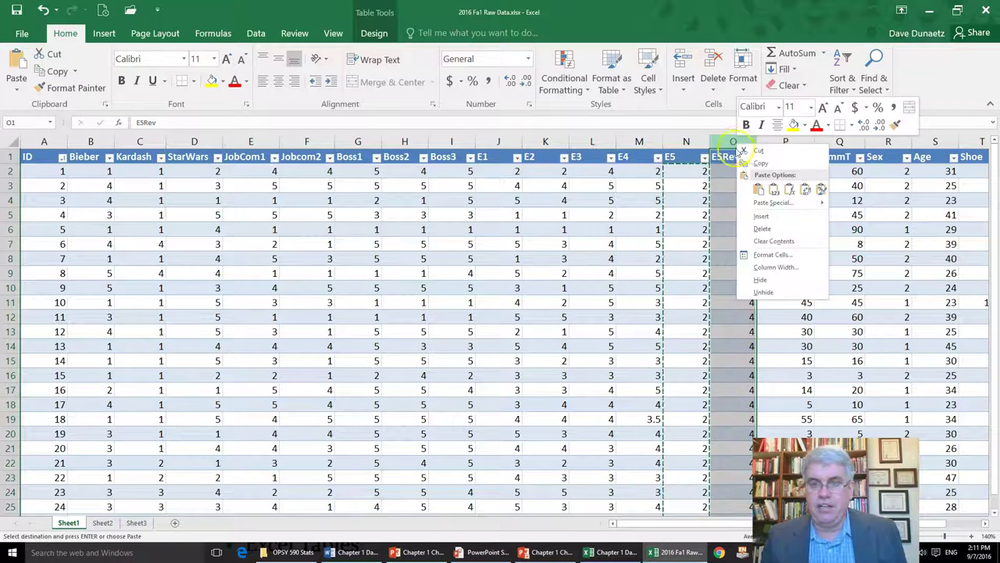
{"action": "left_click", "coordinate": [759, 227]}
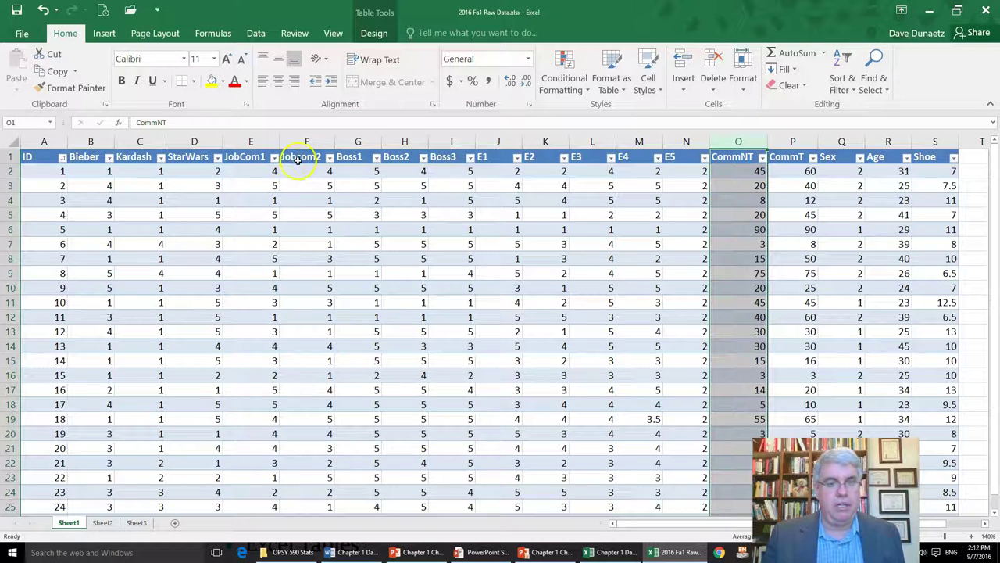
- Insert a new table column directly before Boss1 and give it the header Jobcom
{"action": "right_click", "coordinate": [358, 140]}
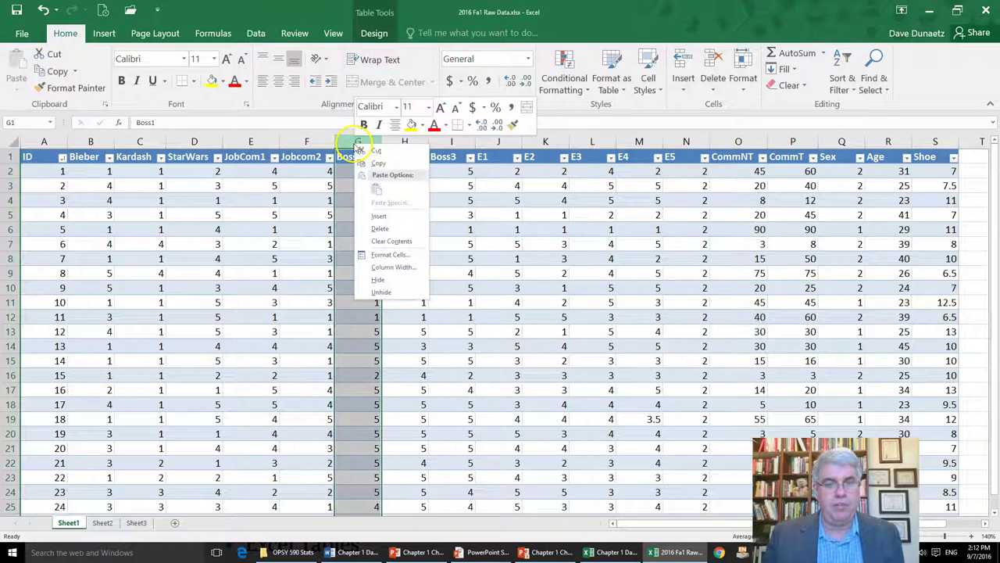
{"action": "left_click", "coordinate": [378, 217]}
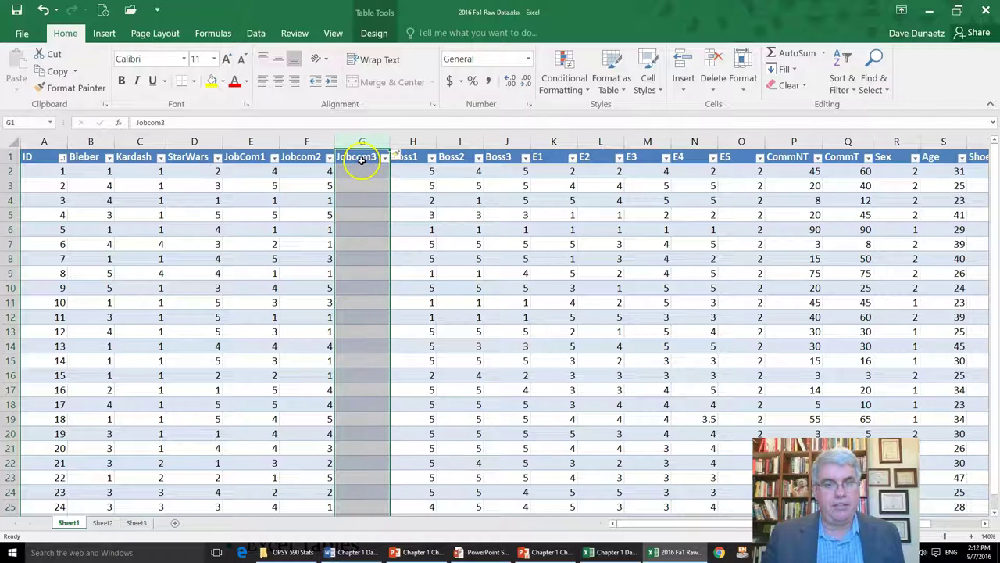
{"action": "left_click", "coordinate": [361, 161]}
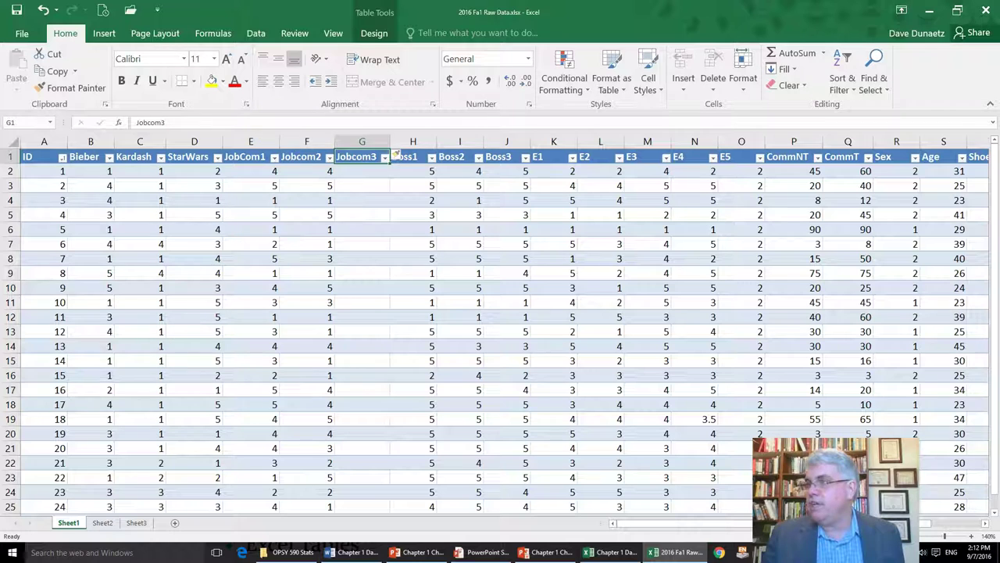
{"action": "left_click", "coordinate": [353, 551]}
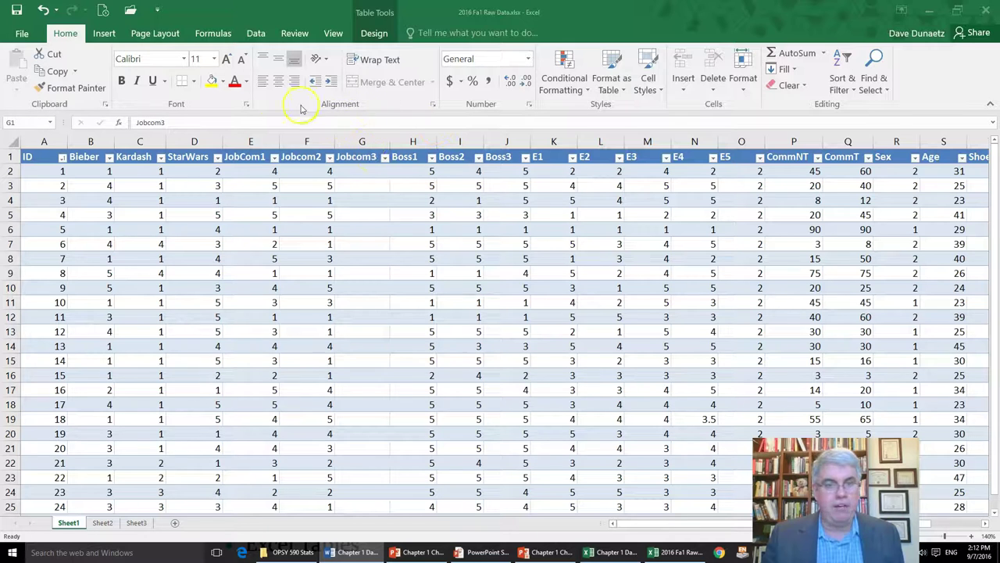
{"action": "left_click", "coordinate": [365, 156]}
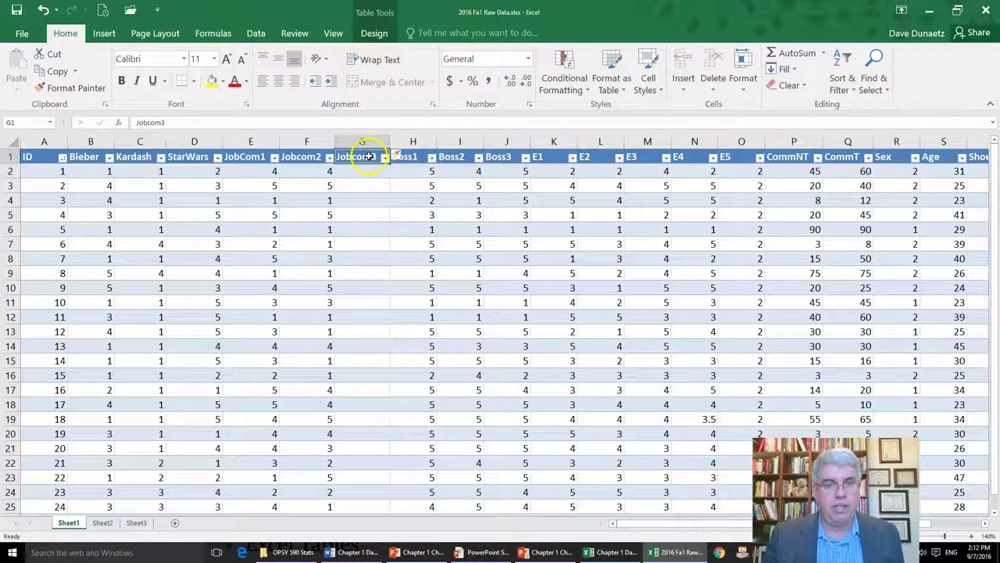
{"action": "left_click", "coordinate": [275, 121]}
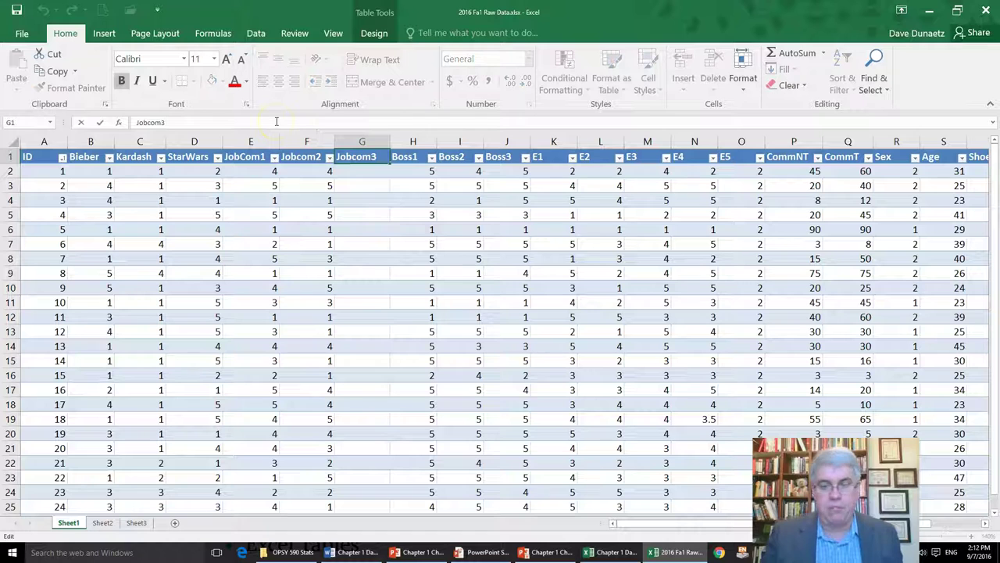
{"action": "key", "text": "BackSpace"}
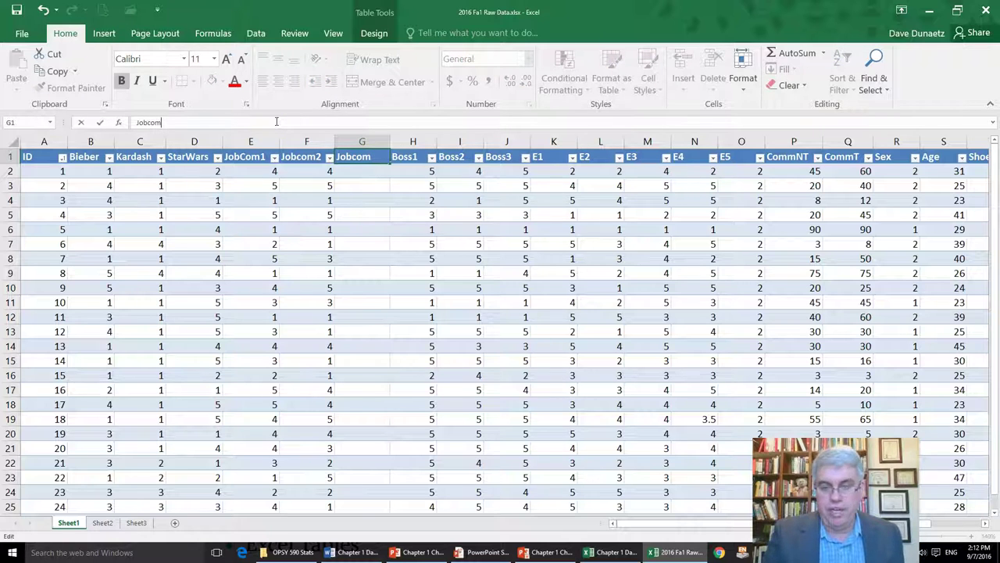
{"action": "key", "text": "Return"}
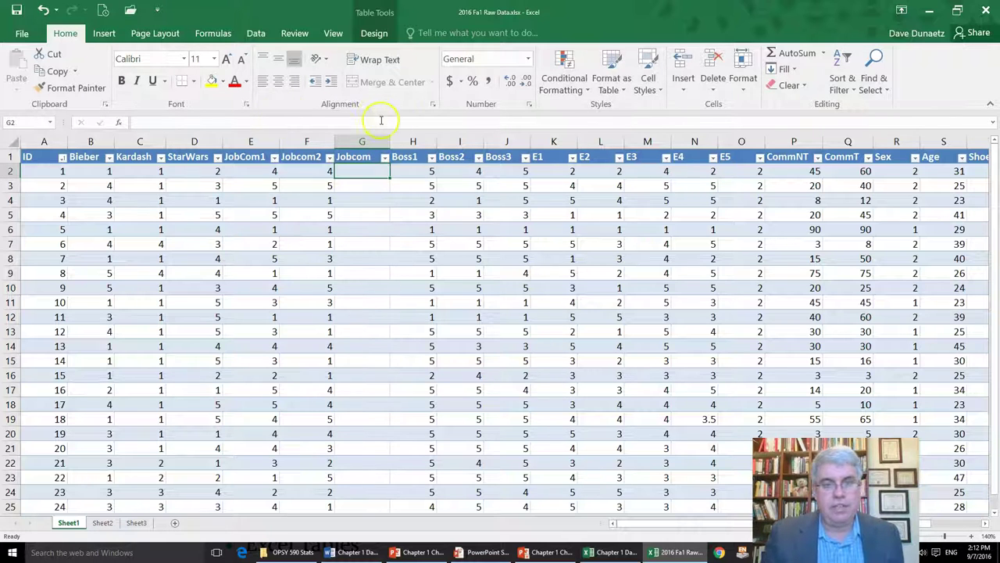
- Enter the formula =(E2+F2)/2 in cell G2 and apply it to all cells in the Jobcom column
{"action": "type", "text": "="}
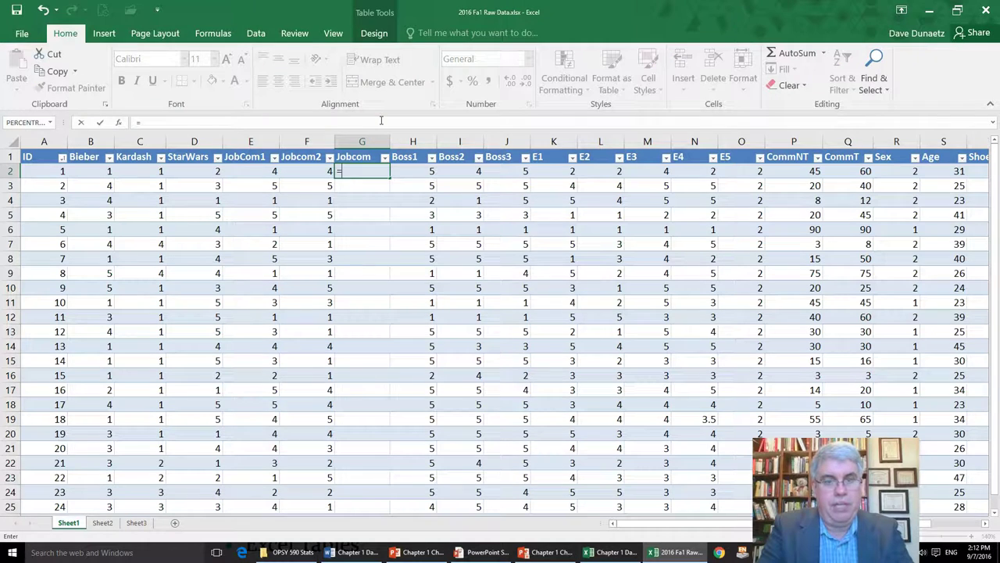
{"action": "type", "text": "("}
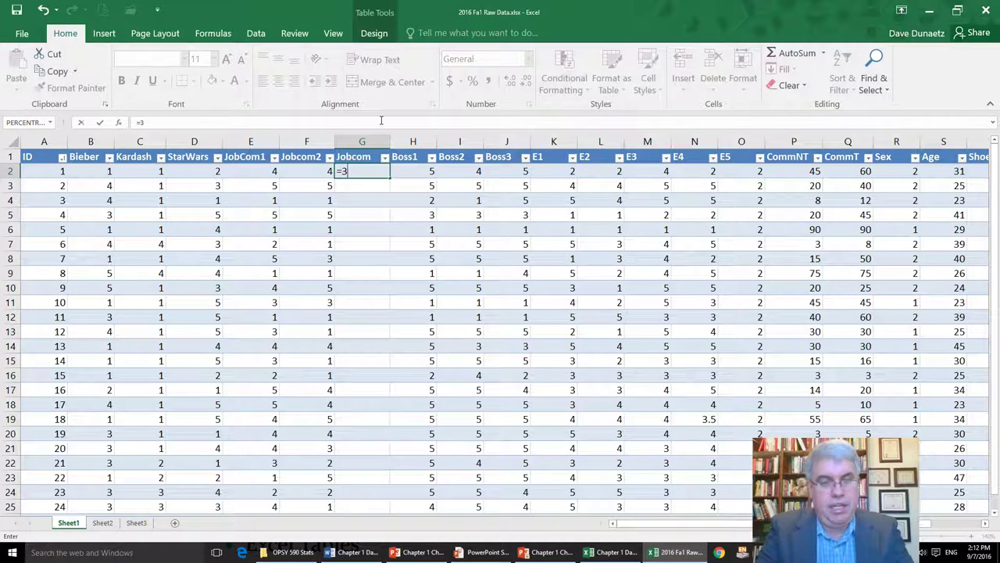
{"action": "key", "text": "BackSpace"}
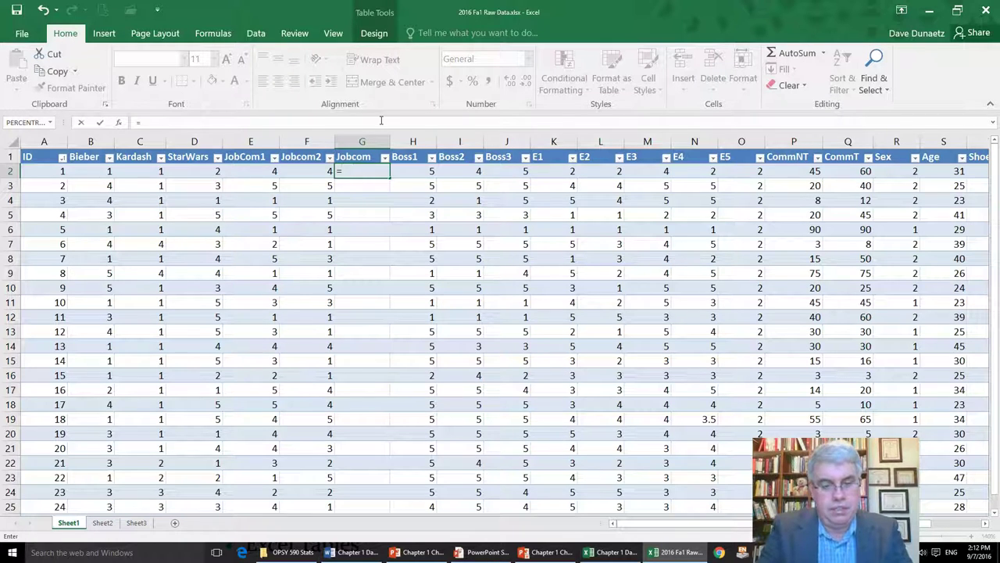
{"action": "type", "text": "e"}
{"action": "key", "text": "BackSpace"}
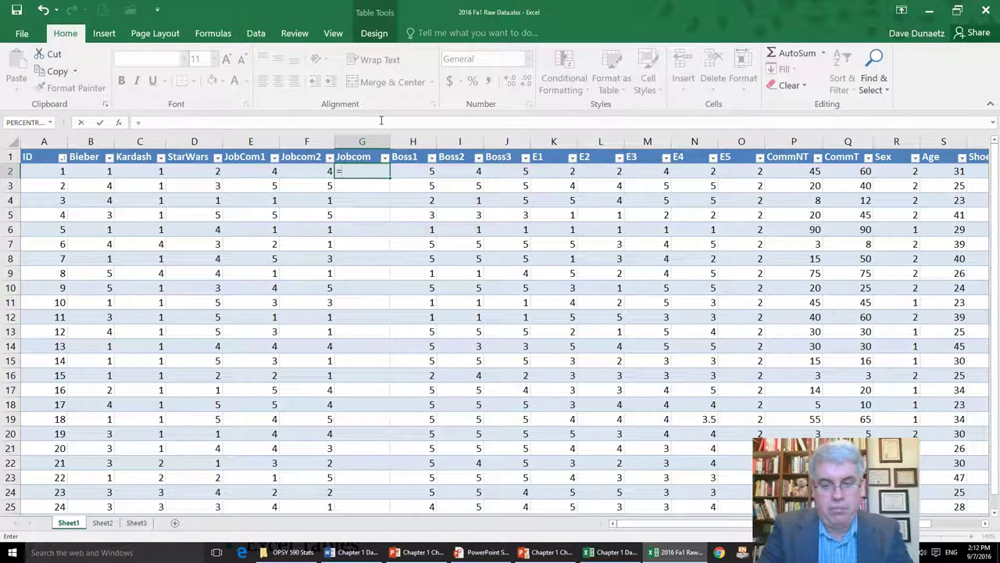
{"action": "type", "text": "(e2"}
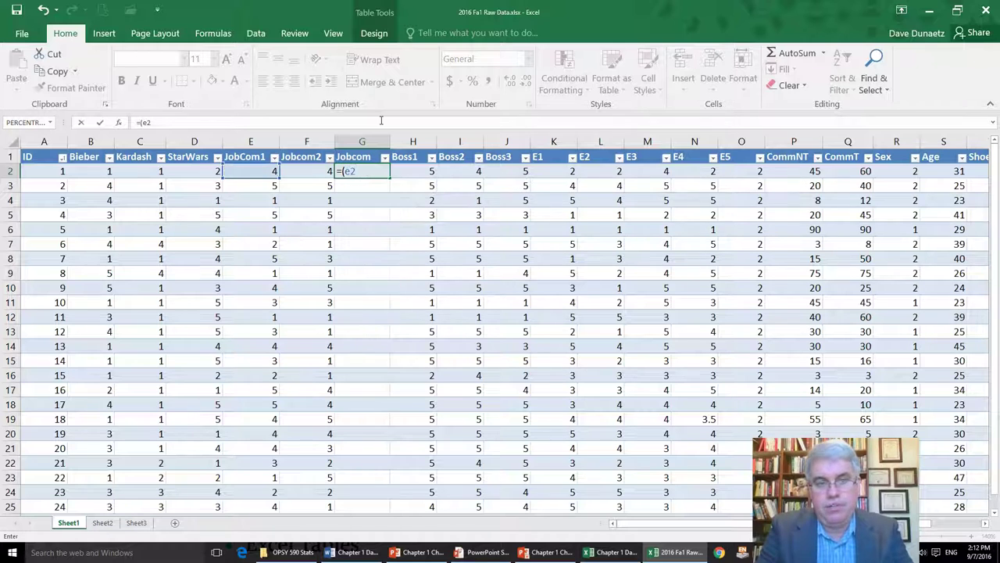
{"action": "type", "text": "+"}
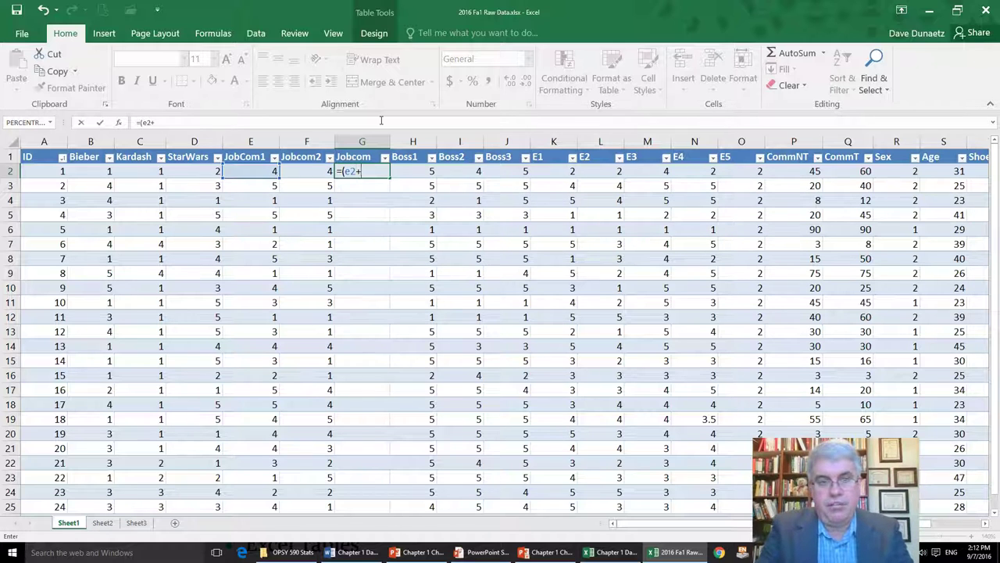
{"action": "type", "text": "f2)/2"}
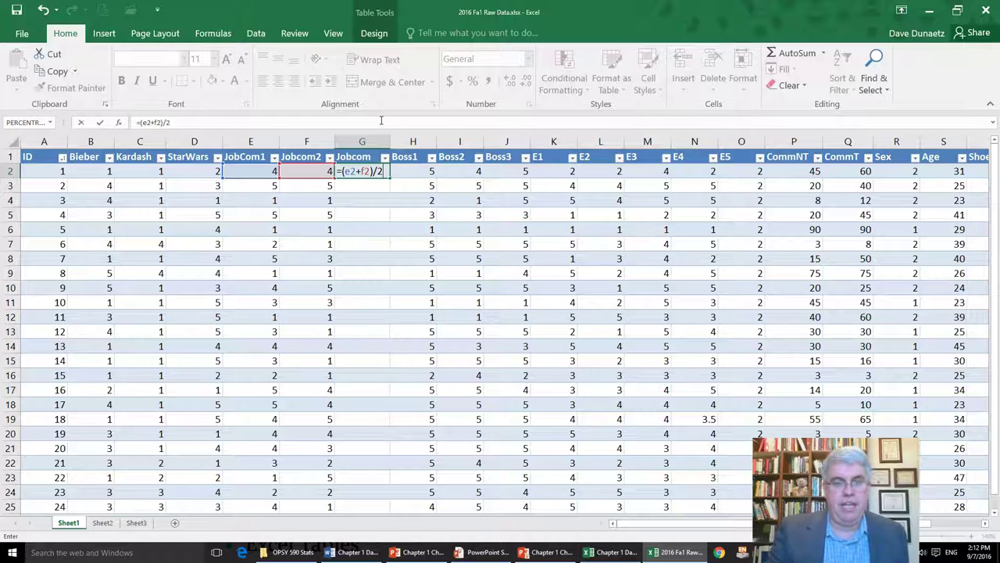
{"action": "key", "text": "Return"}
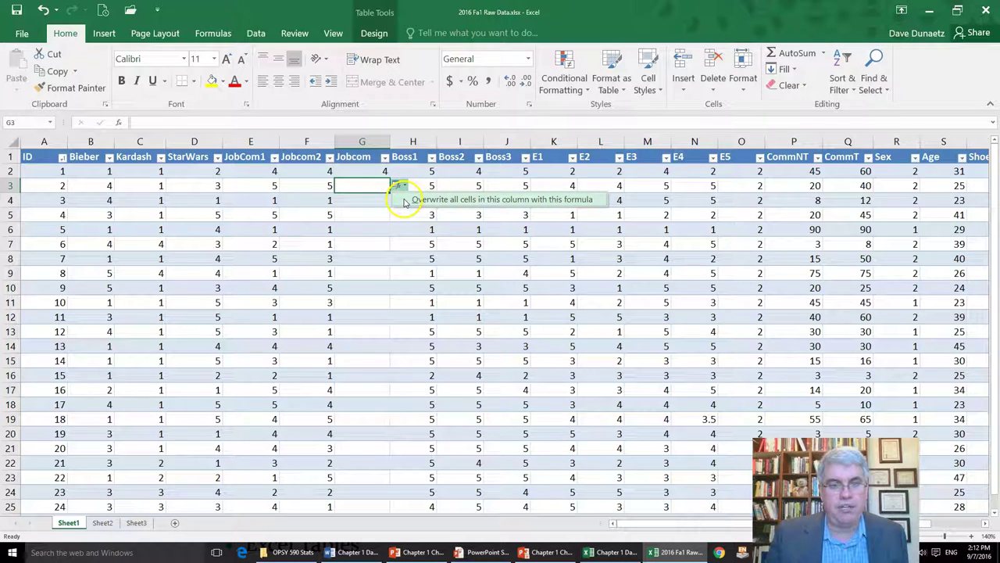
{"action": "left_click", "coordinate": [404, 201]}
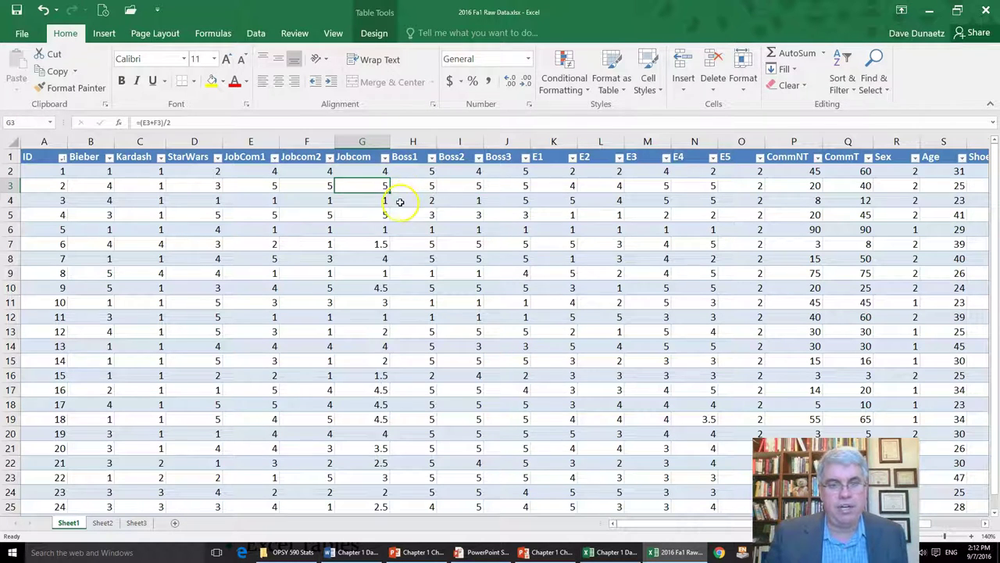
- Insert a new table column directly before E1 and give it the header RelBoss
{"action": "right_click", "coordinate": [550, 141]}
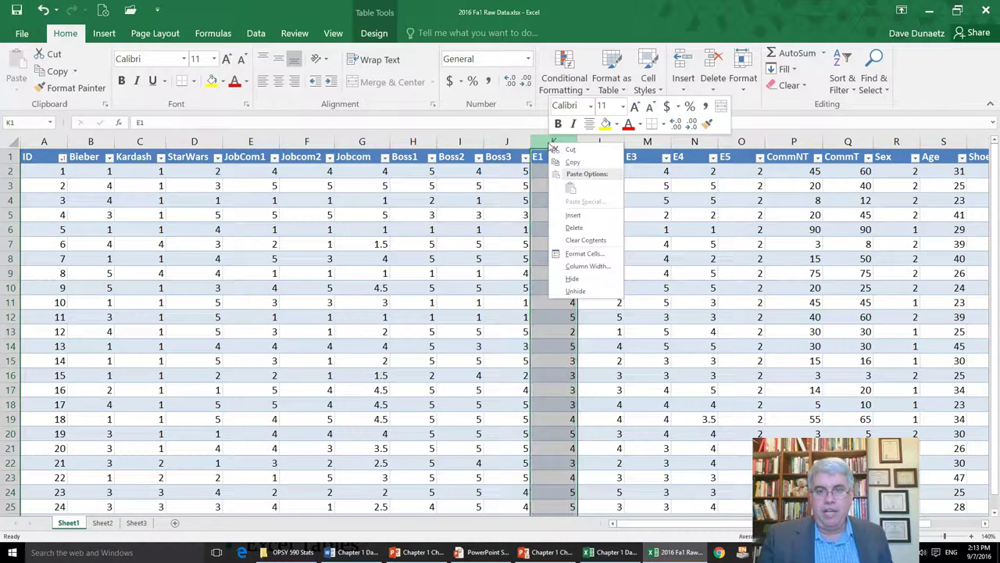
{"action": "left_click", "coordinate": [568, 217]}
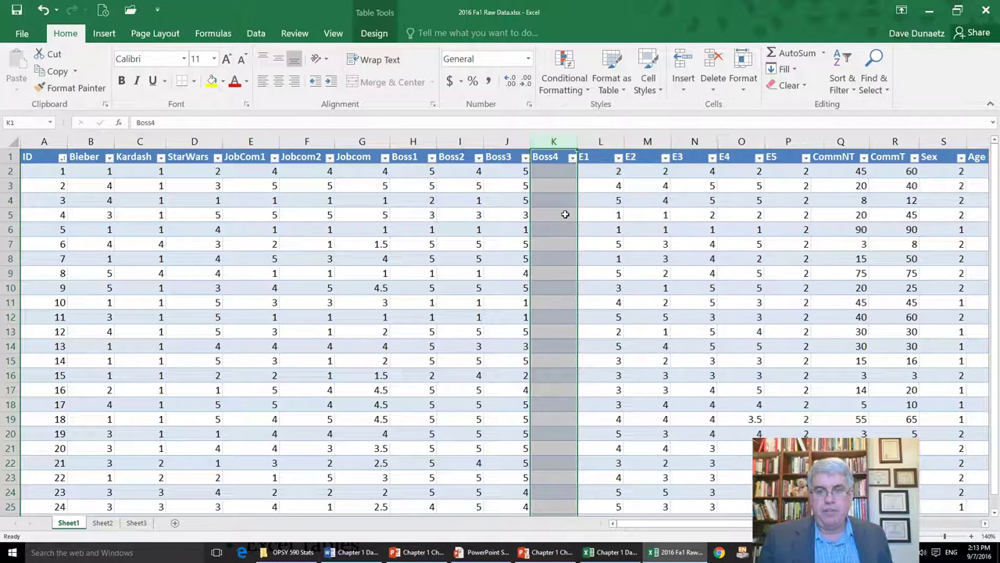
{"action": "left_click", "coordinate": [548, 157]}
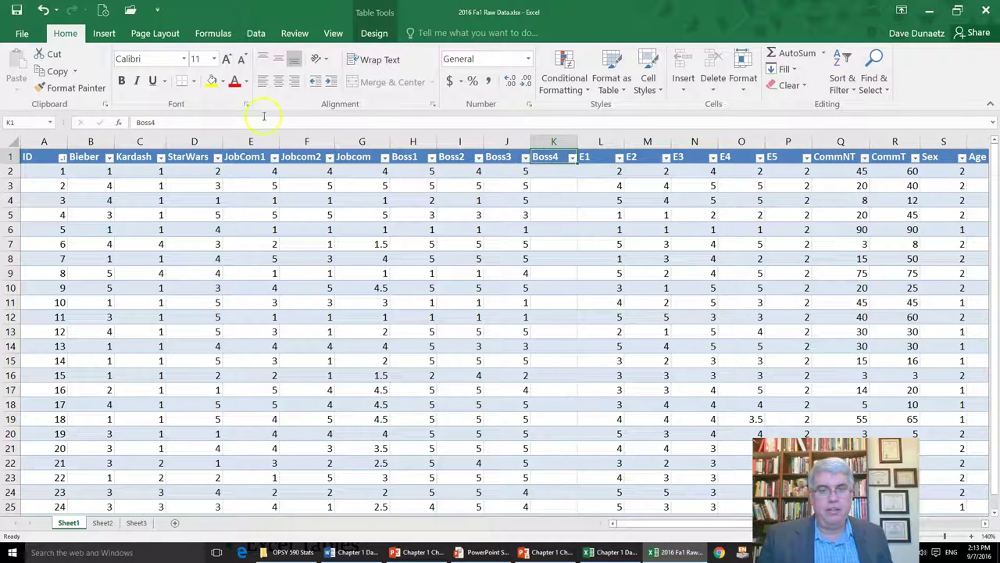
{"action": "left_click", "coordinate": [201, 120]}
{"action": "key", "text": "BackSpace"}
{"action": "key", "text": "BackSpace"}
{"action": "key", "text": "BackSpace"}
{"action": "key", "text": "BackSpace"}
{"action": "key", "text": "BackSpace"}
{"action": "type", "text": "RelBoss"}
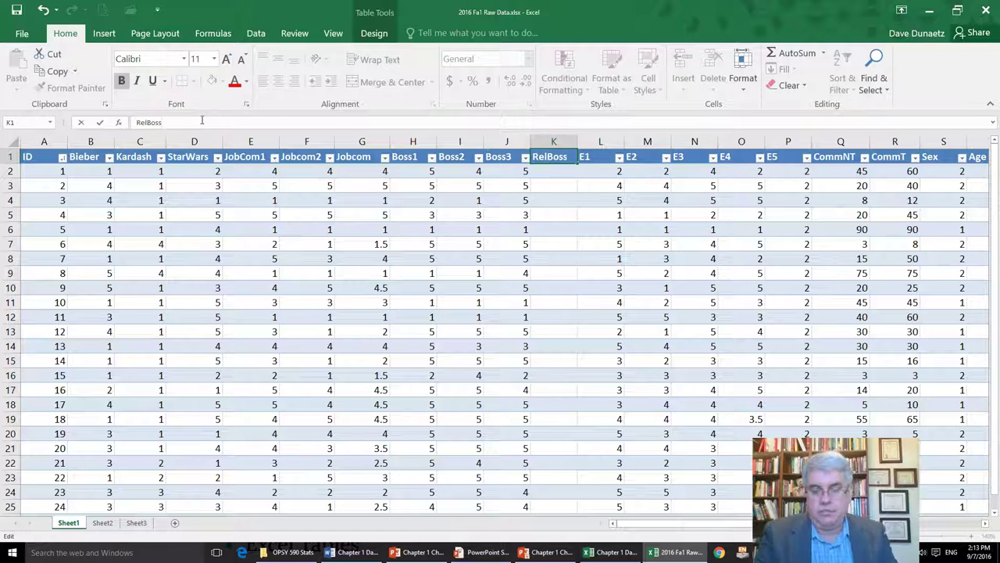
{"action": "key", "text": "Return"}
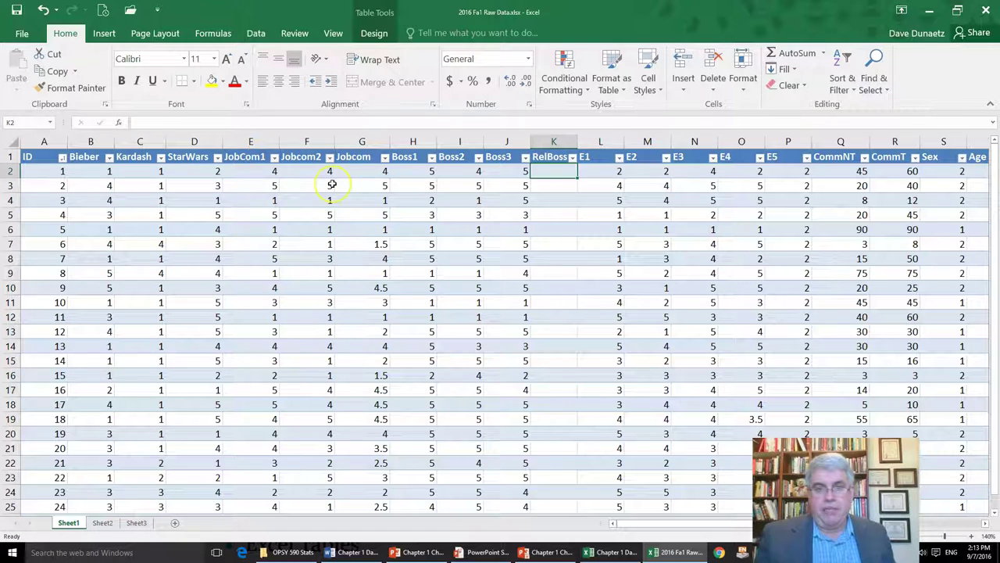
- Enter the formula =(H2+I2+J2)/3 in cell K2 and apply it to all cells in the RelBoss column
{"action": "type", "text": "="}
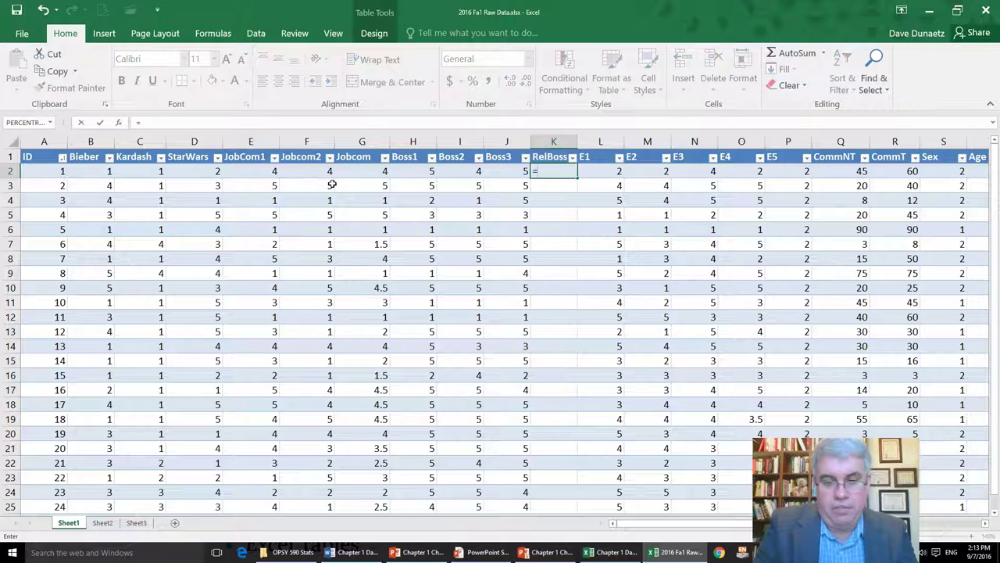
{"action": "type", "text": "("}
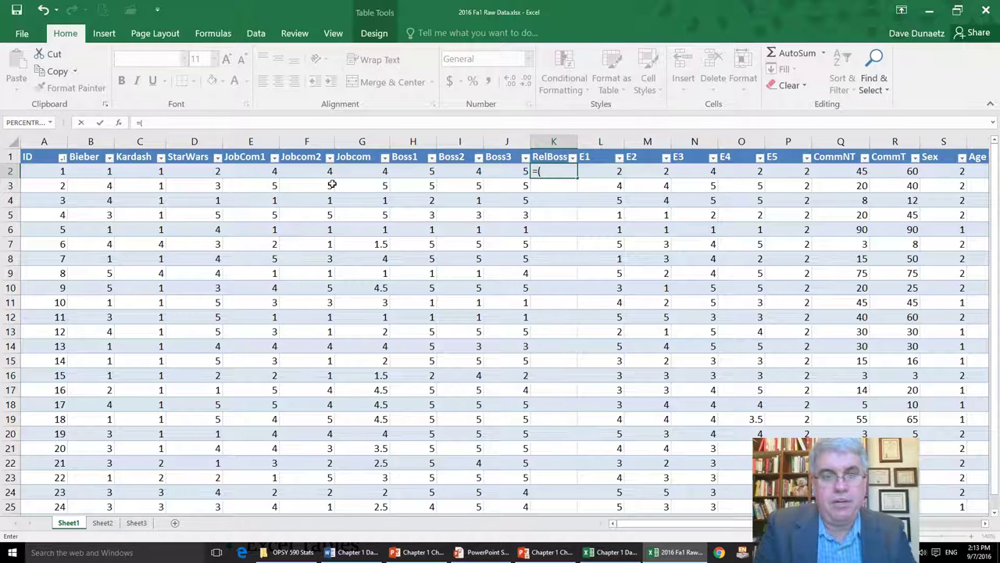
{"action": "type", "text": "h2"}
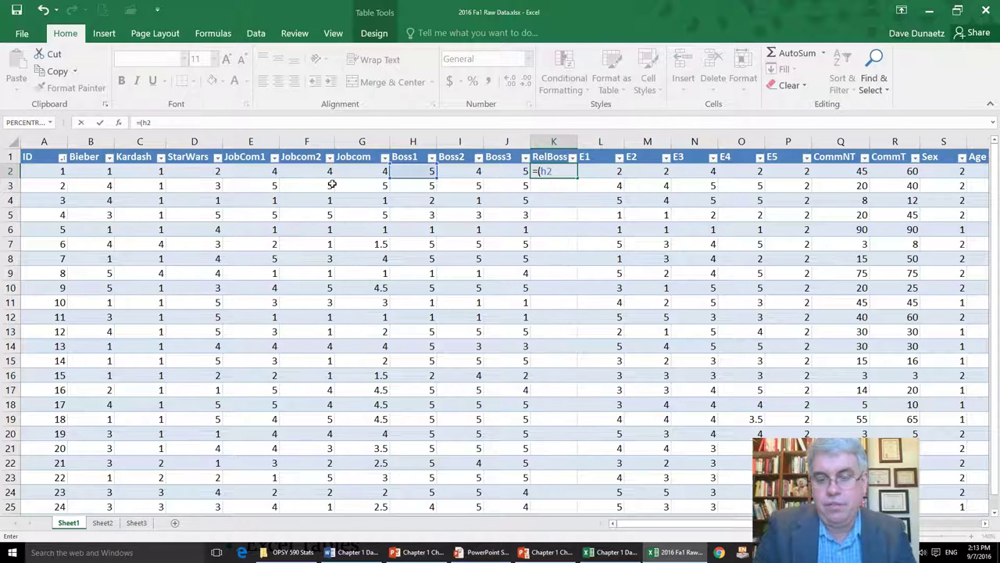
{"action": "type", "text": "+i2+j"}
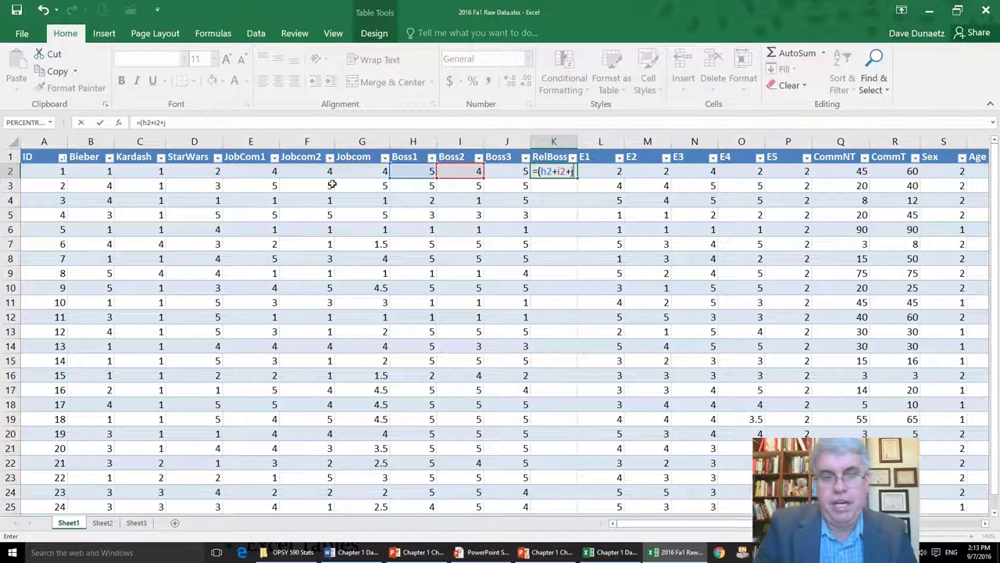
{"action": "type", "text": "2)/"}
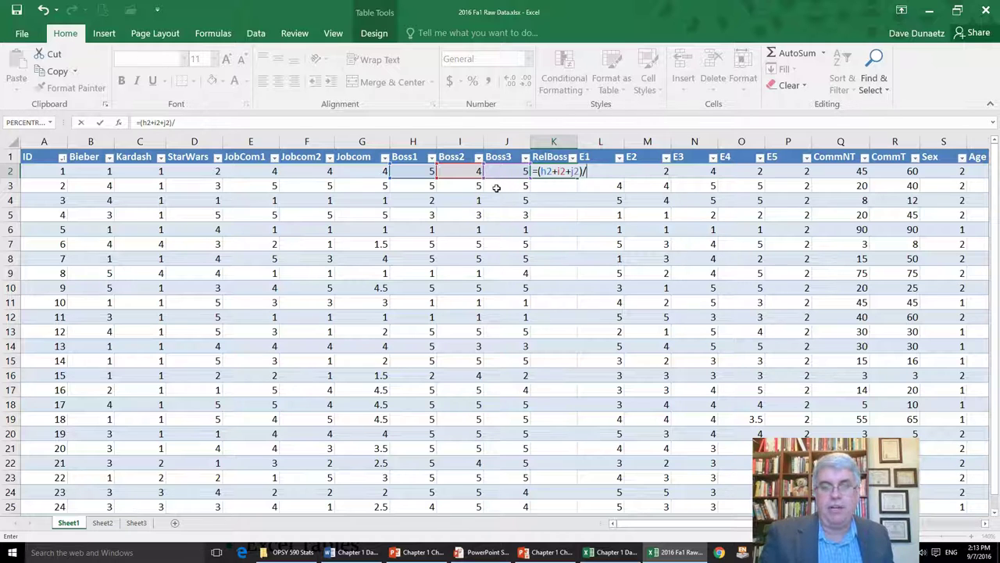
{"action": "type", "text": "3"}
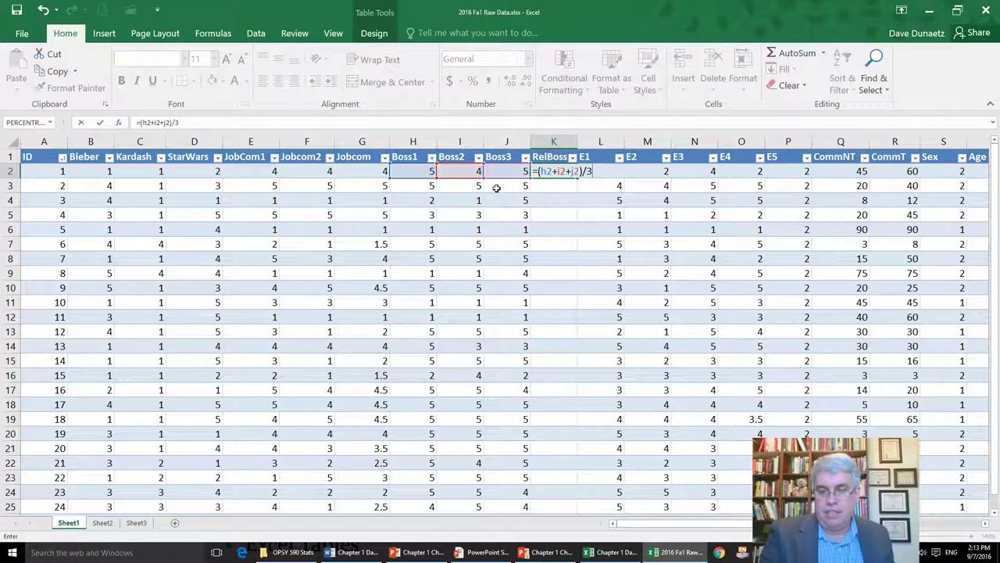
{"action": "key", "text": "Return"}
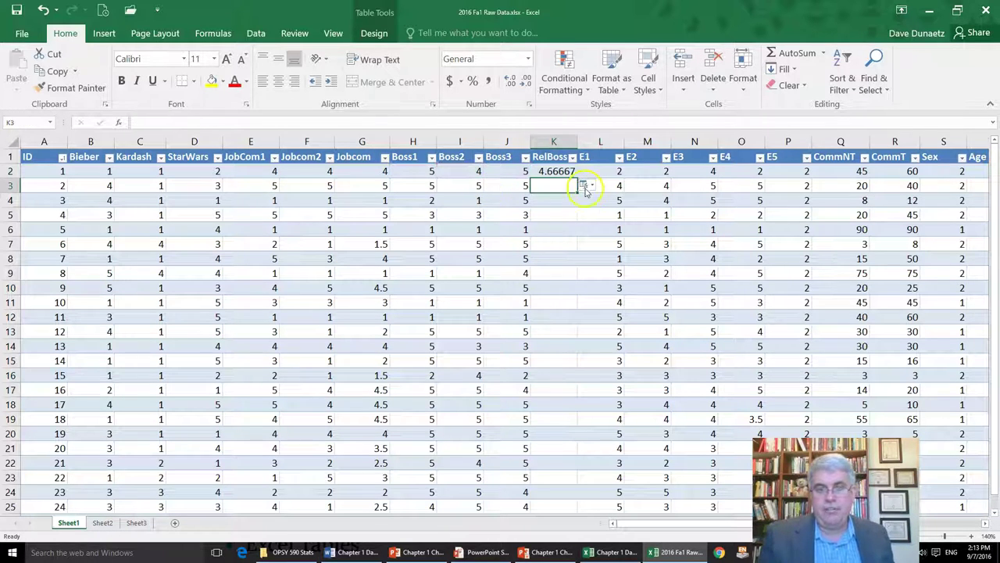
{"action": "left_click", "coordinate": [584, 187]}
{"action": "left_click", "coordinate": [590, 200]}
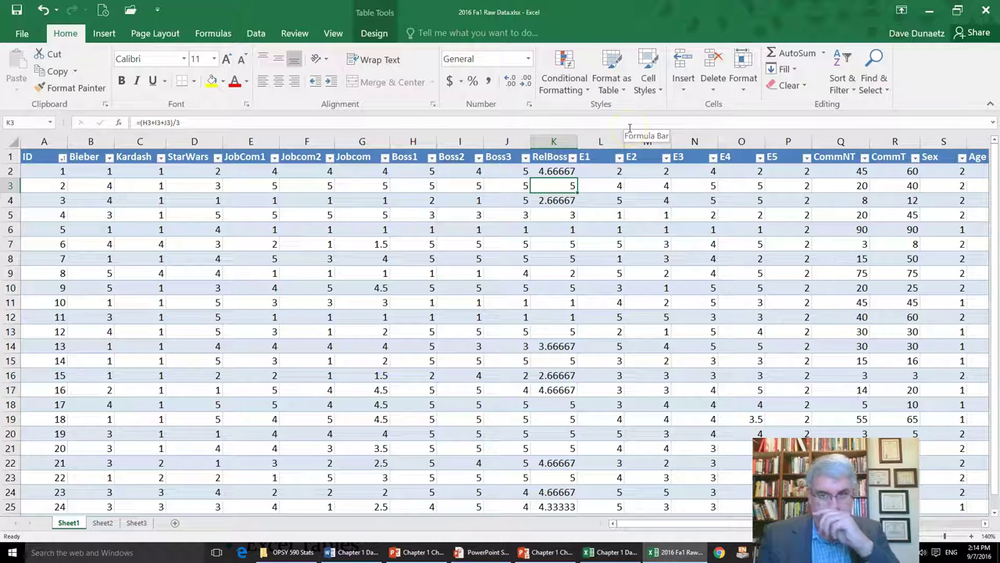
- Format the entire RelBoss column with the Number format and check the formula in K2
{"action": "left_click", "coordinate": [553, 139]}
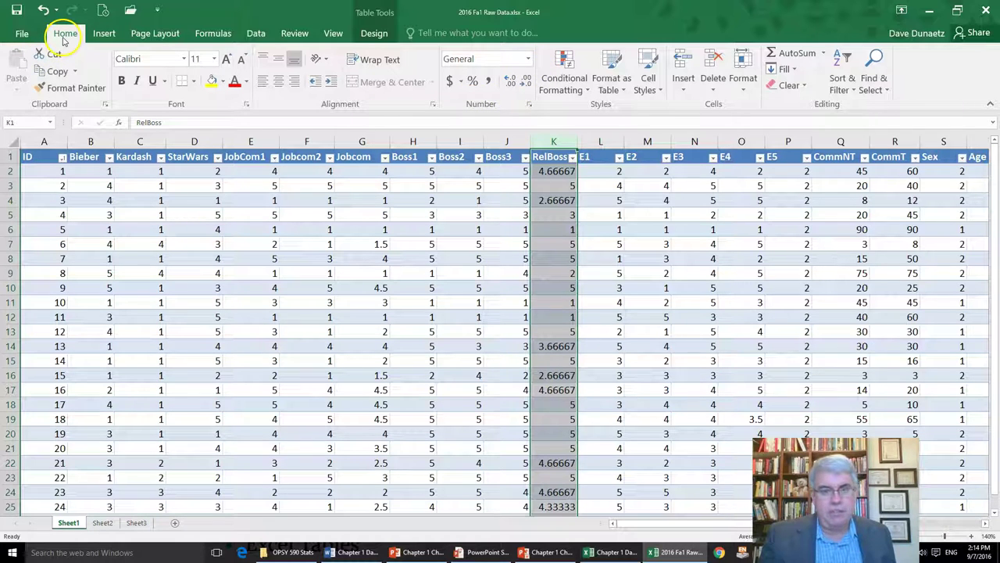
{"action": "left_click", "coordinate": [528, 59]}
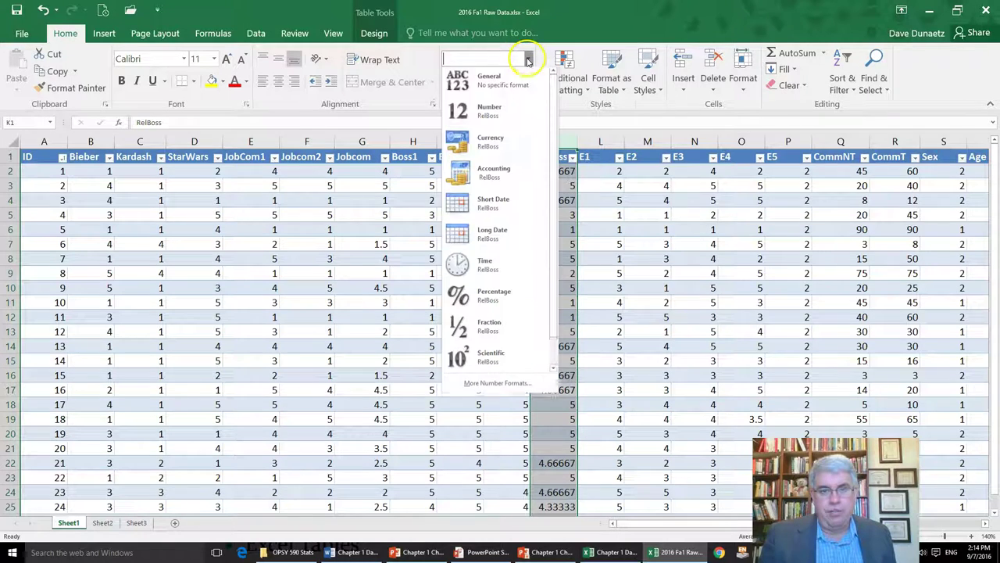
{"action": "left_click", "coordinate": [501, 116]}
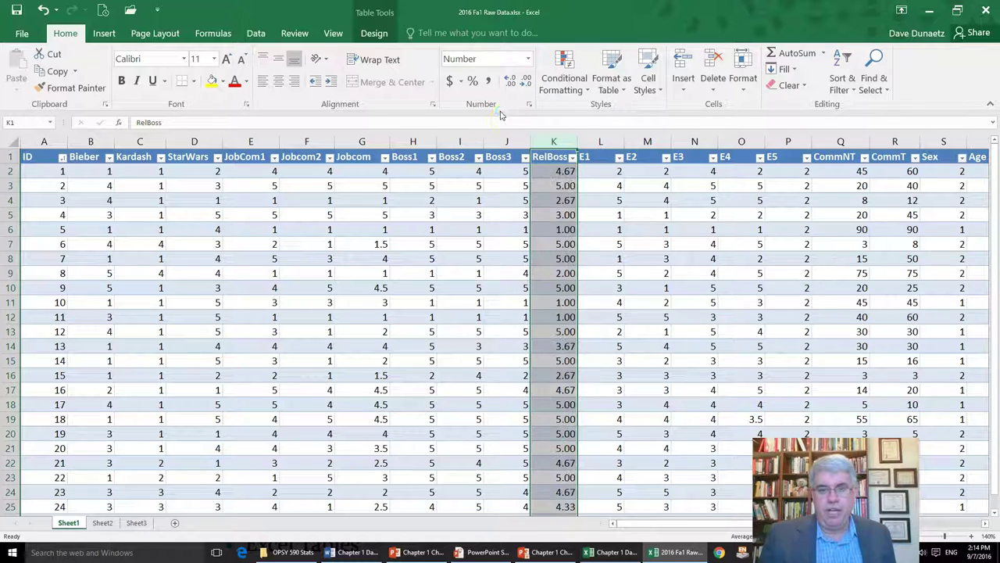
{"action": "left_click", "coordinate": [559, 171]}
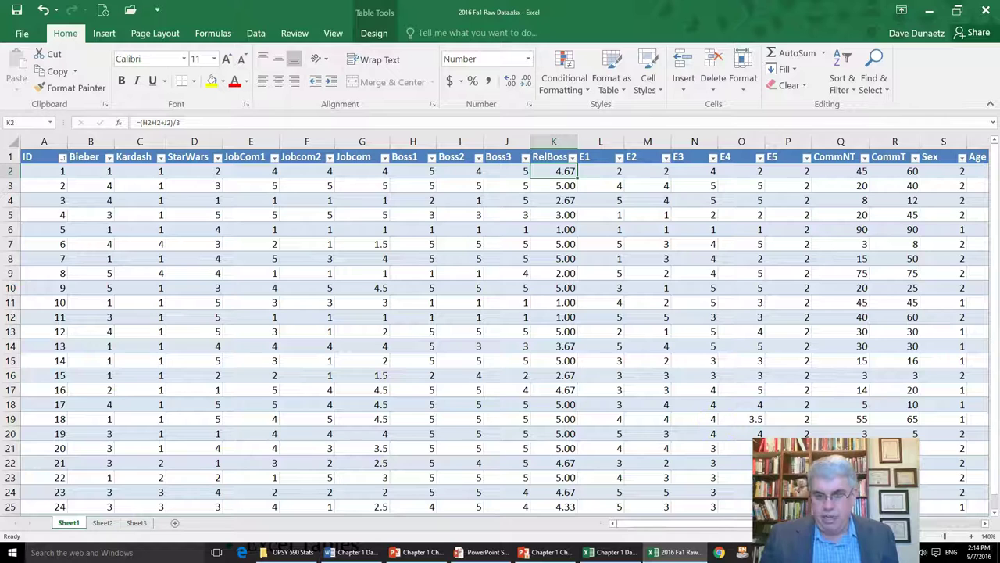
- Insert a new table column directly before CommNT and give it the header E
{"action": "left_click_drag", "start_coordinate": [648, 522], "coordinate": [703, 523]}
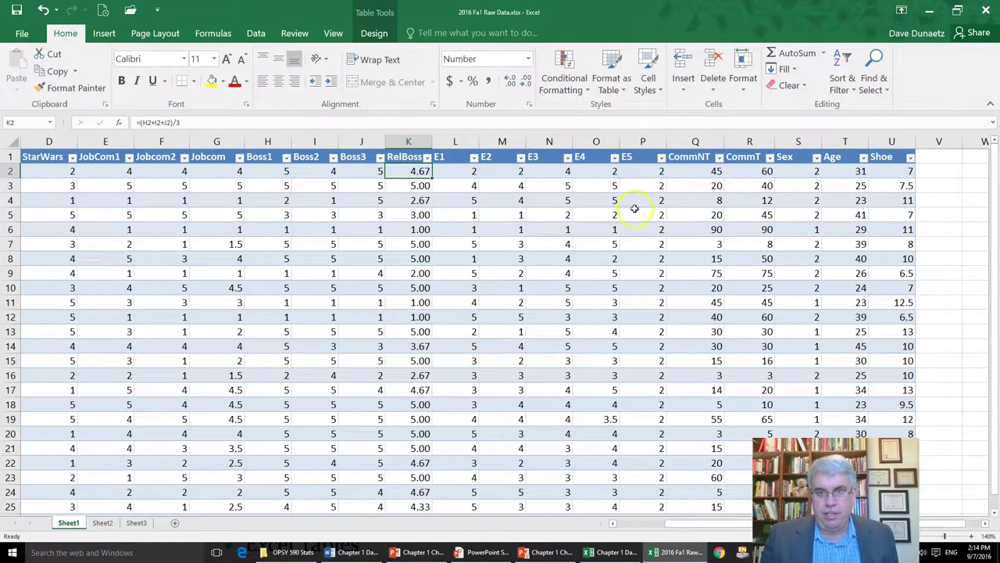
{"action": "right_click", "coordinate": [688, 142]}
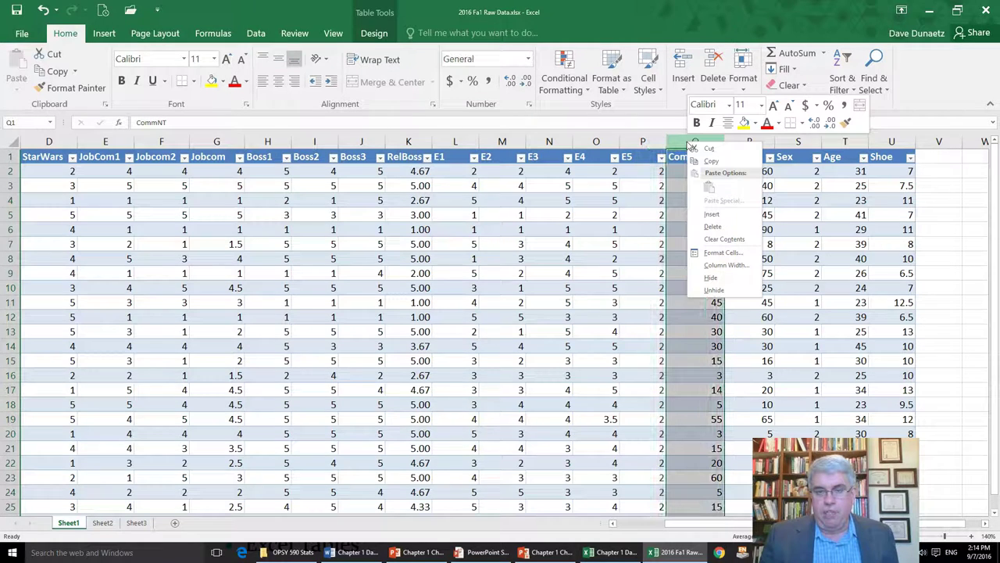
{"action": "left_click", "coordinate": [711, 214]}
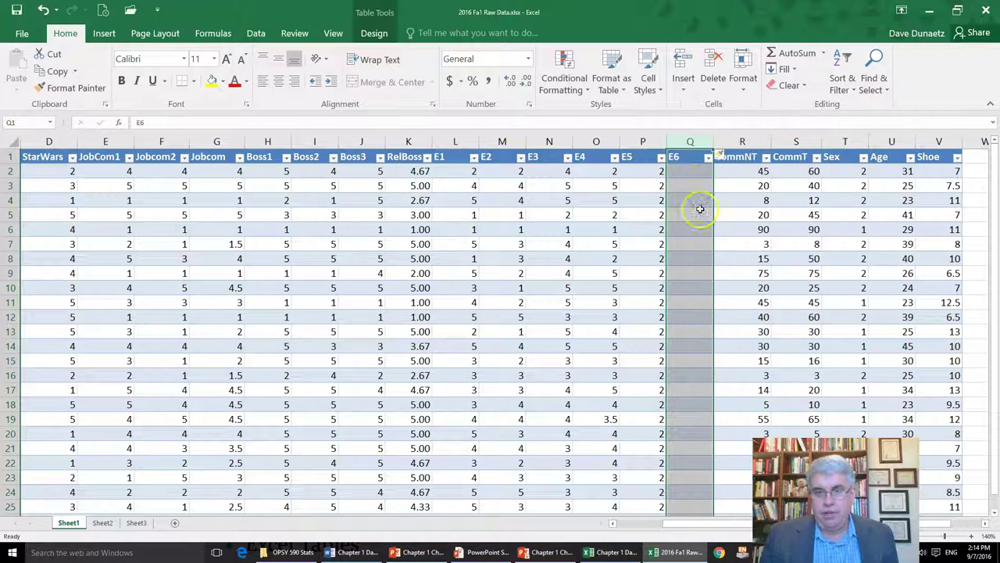
{"action": "left_click", "coordinate": [678, 158]}
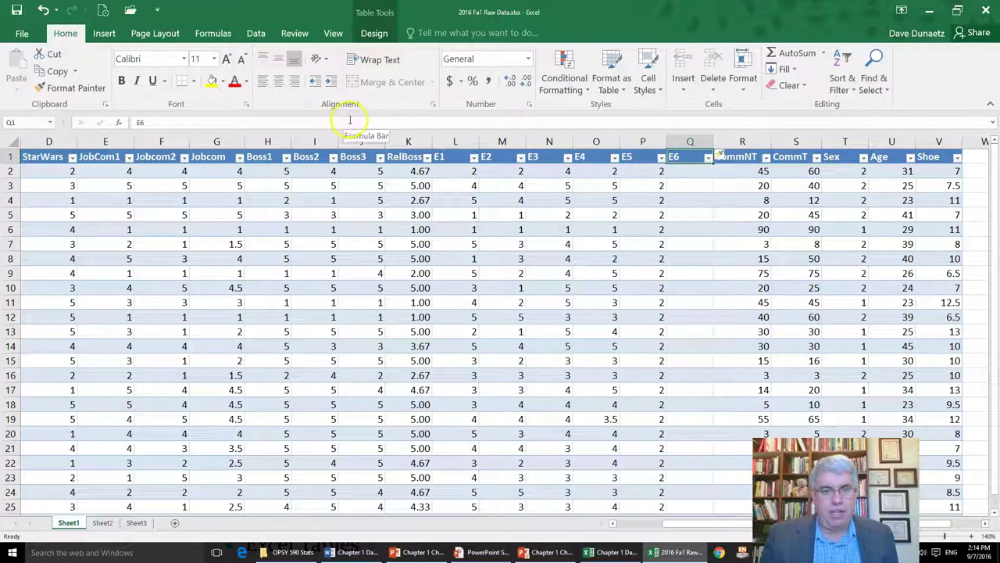
{"action": "left_click", "coordinate": [353, 122]}
{"action": "key", "text": "BackSpace"}
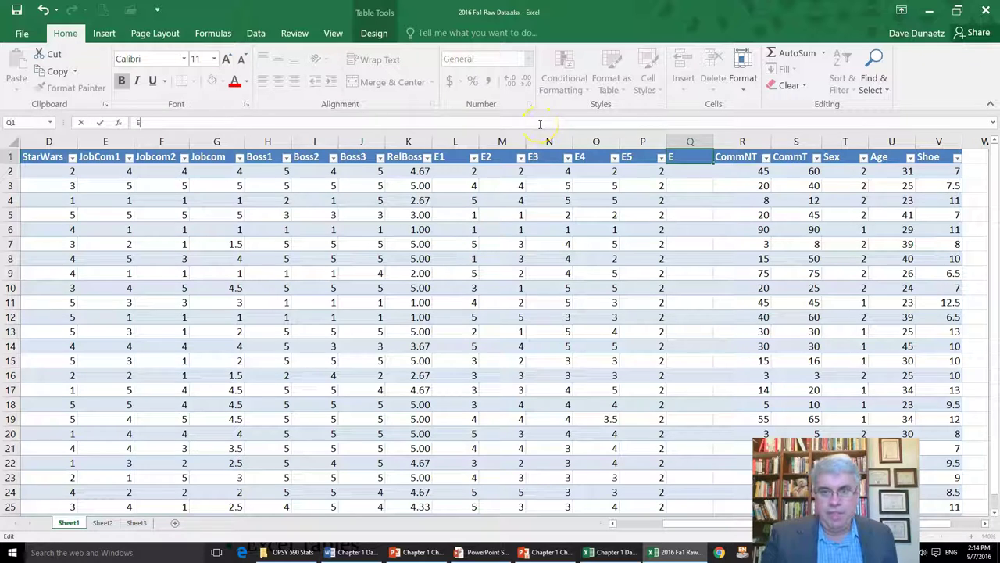
{"action": "key", "text": "Return"}
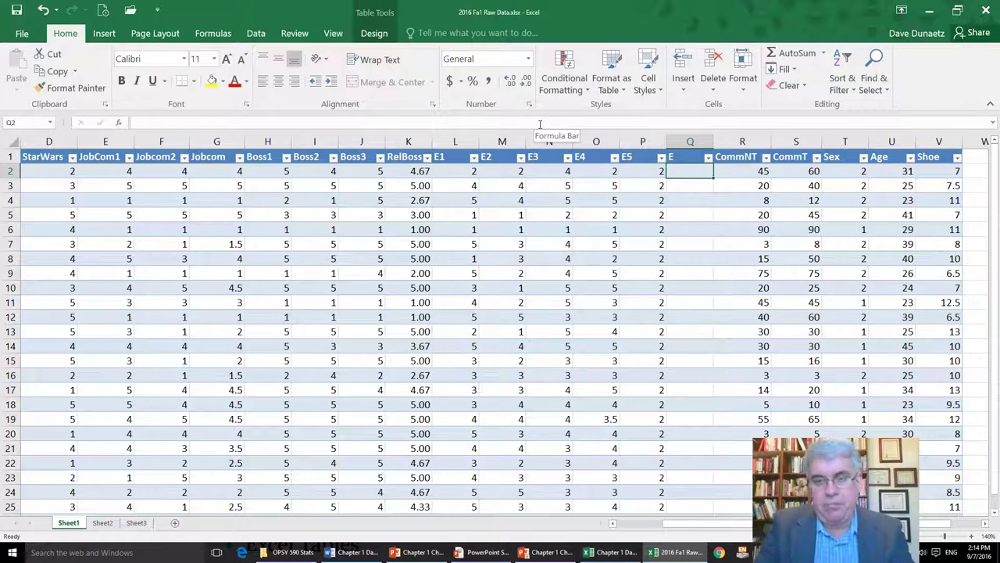
- Enter the formula =(L2+M2+N2+O2+P2)/5 in cell Q2 to average E1 through E5
{"action": "type", "text": "="}
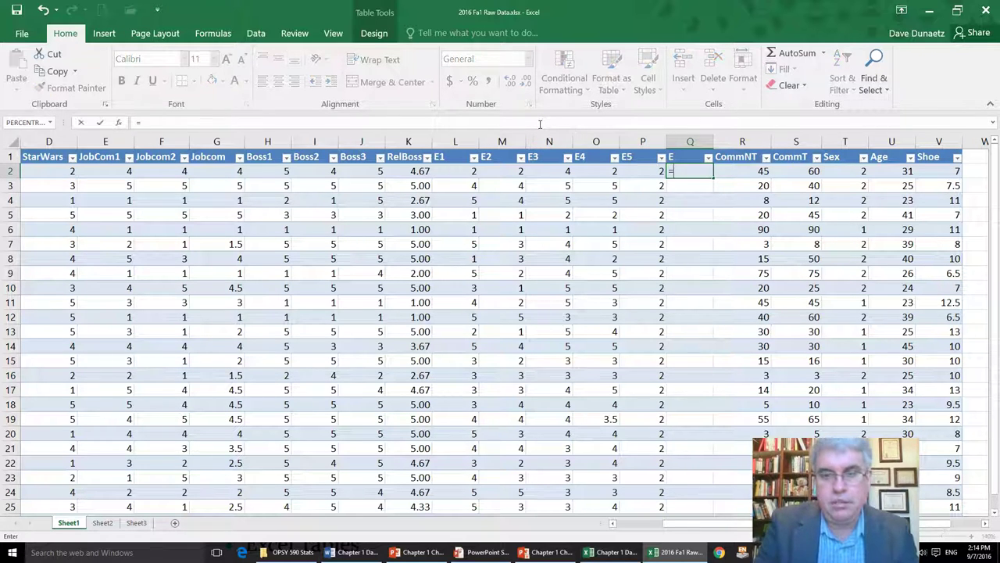
{"action": "type", "text": "("}
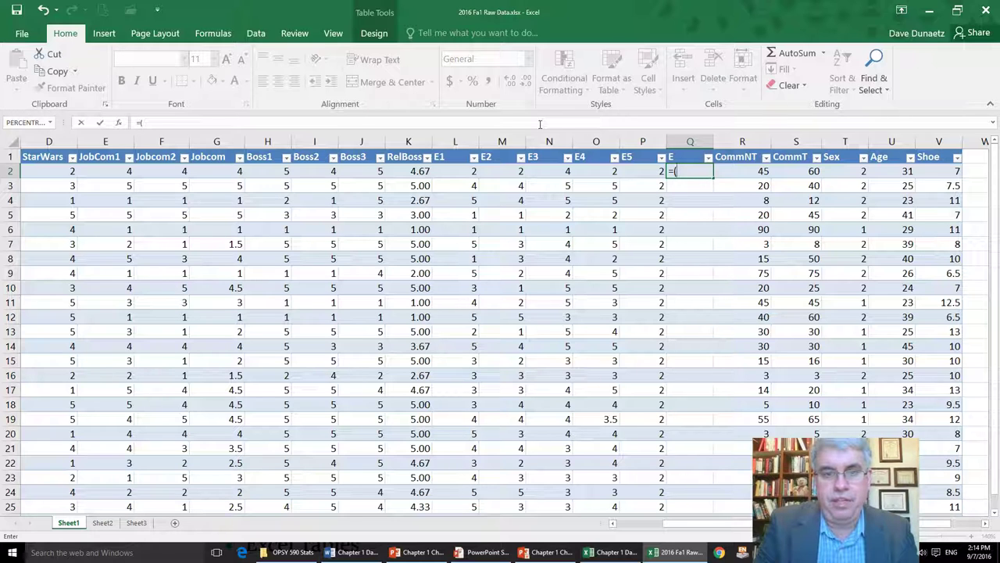
{"action": "type", "text": "l2"}
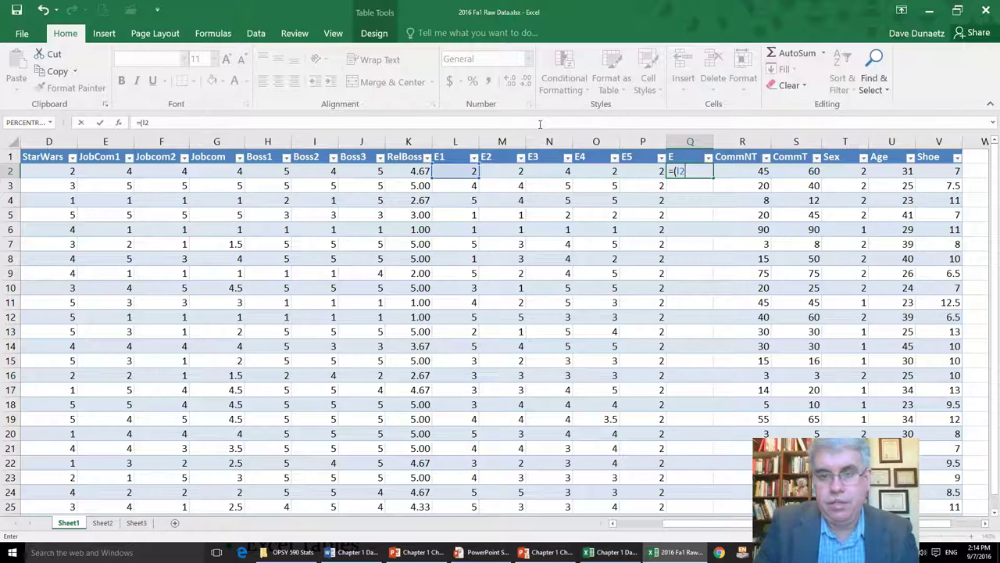
{"action": "type", "text": "+m2"}
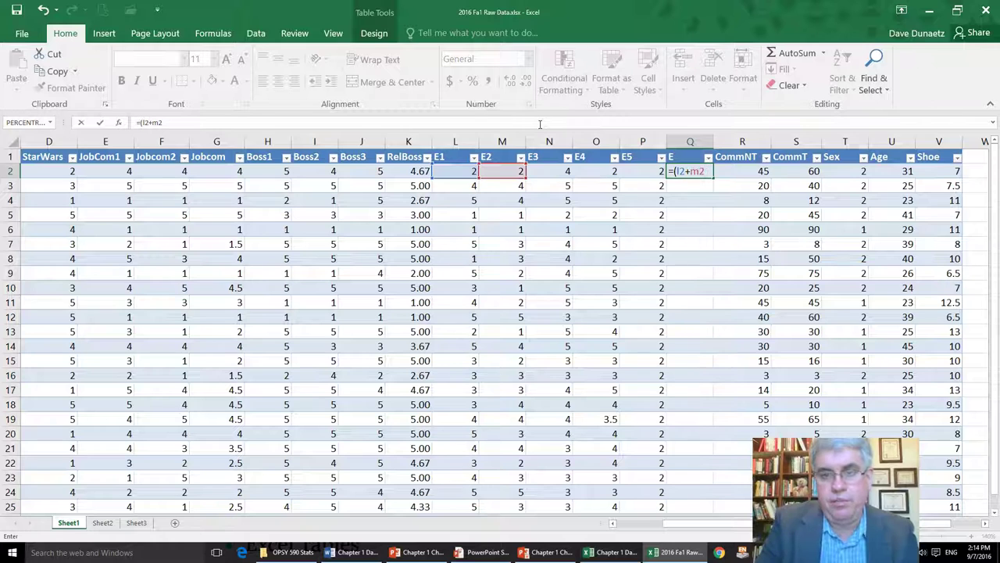
{"action": "type", "text": "+n2"}
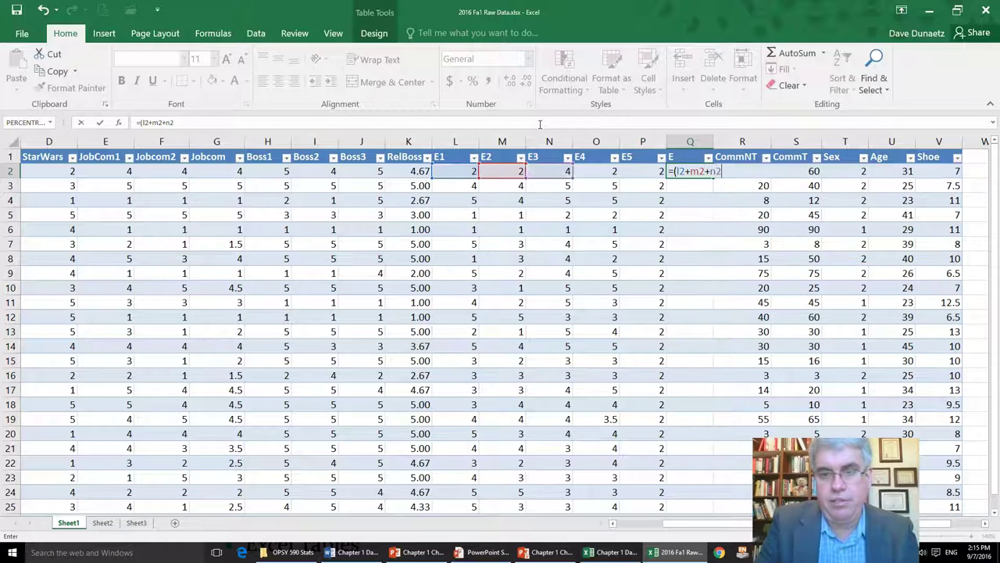
{"action": "type", "text": "+e"}
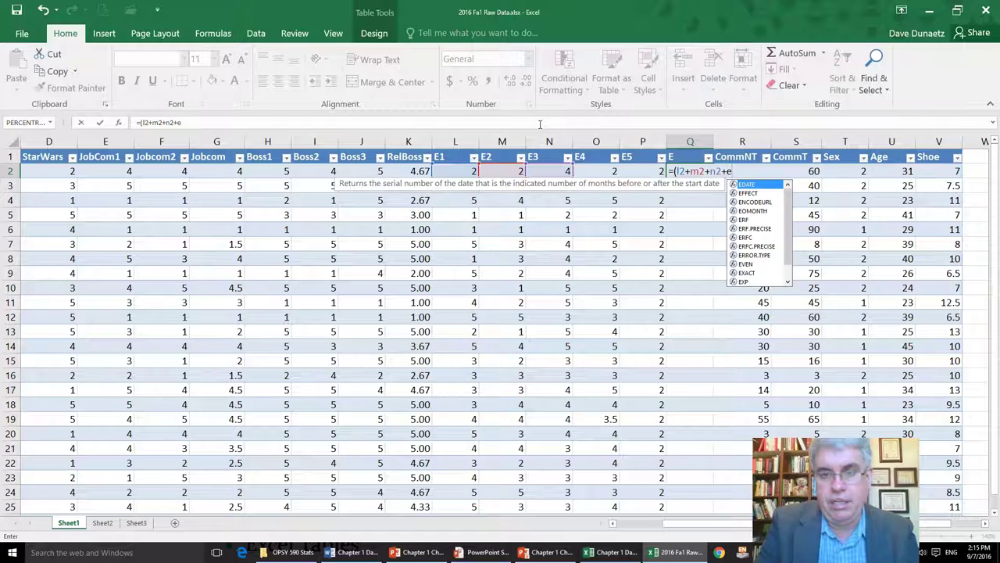
{"action": "key", "text": "BackSpace"}
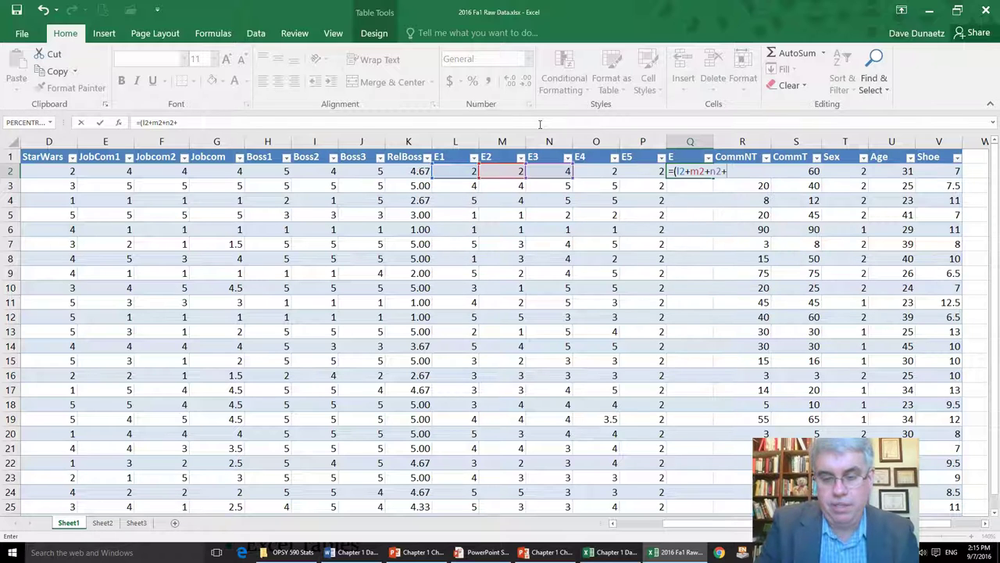
{"action": "type", "text": "o2"}
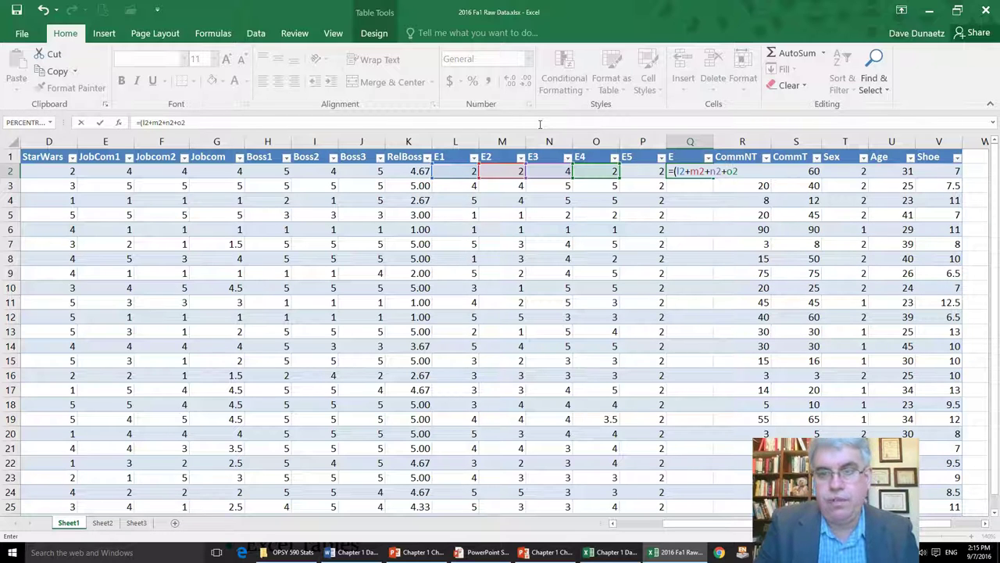
{"action": "type", "text": "+"}
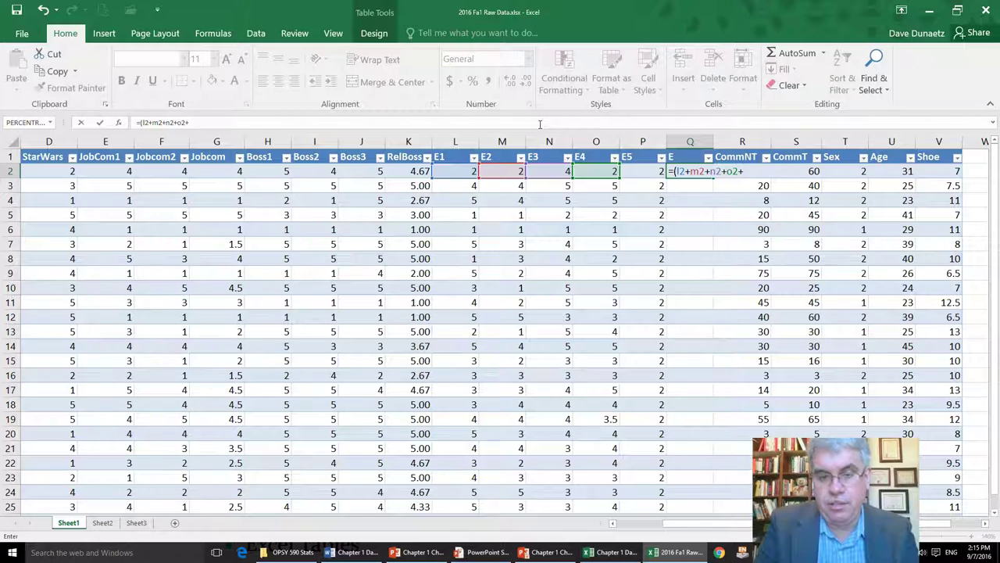
{"action": "type", "text": "p2"}
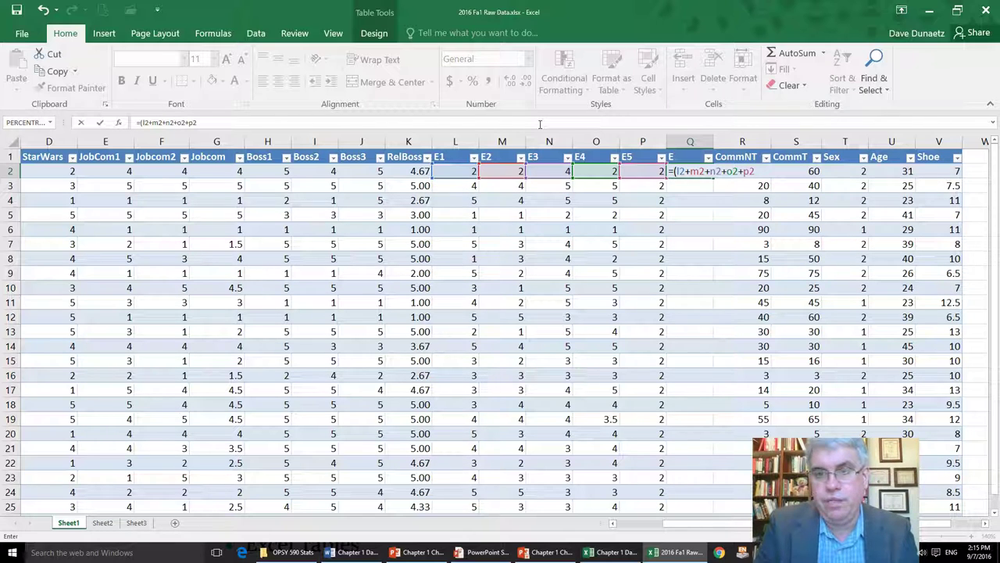
{"action": "type", "text": ")/"}
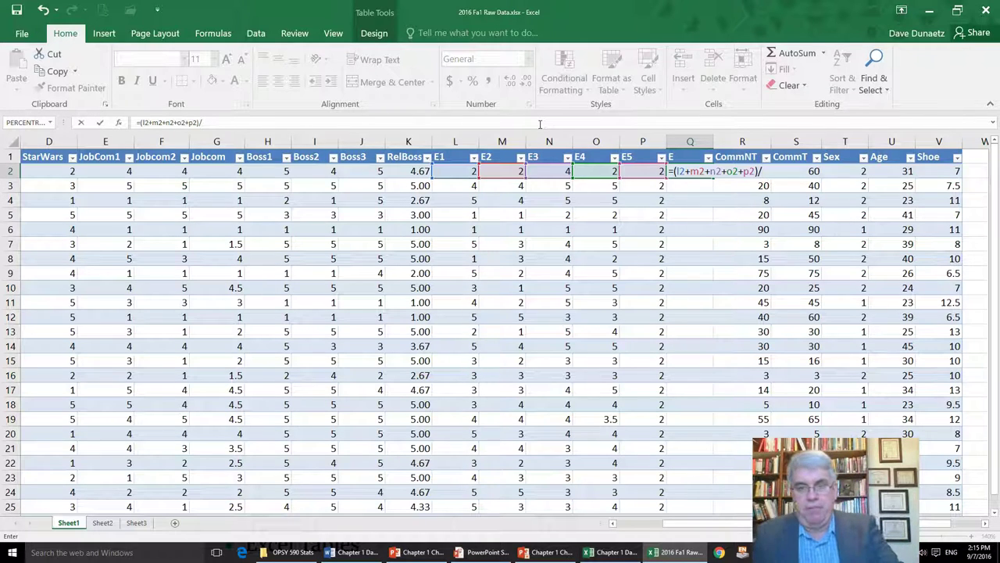
{"action": "type", "text": "5"}
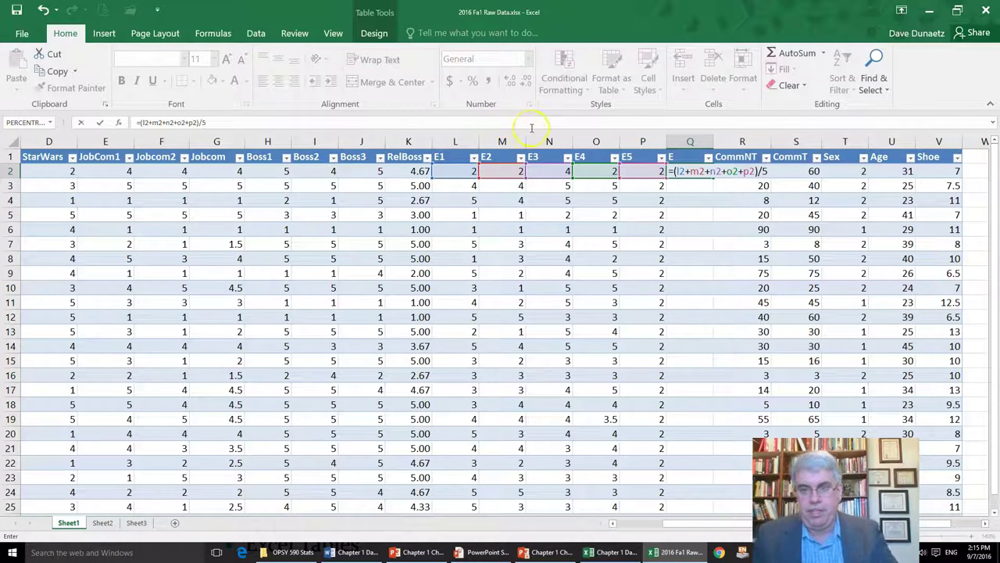
{"action": "key", "text": "Return"}
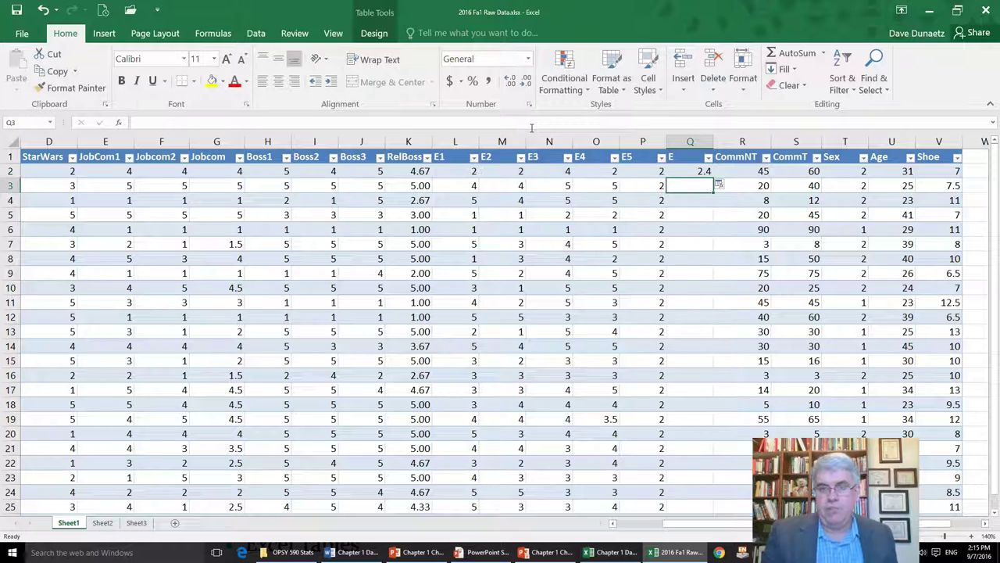
- Overwrite all cells in the E column with the averaging formula and look over the filled column
{"action": "left_click", "coordinate": [723, 189]}
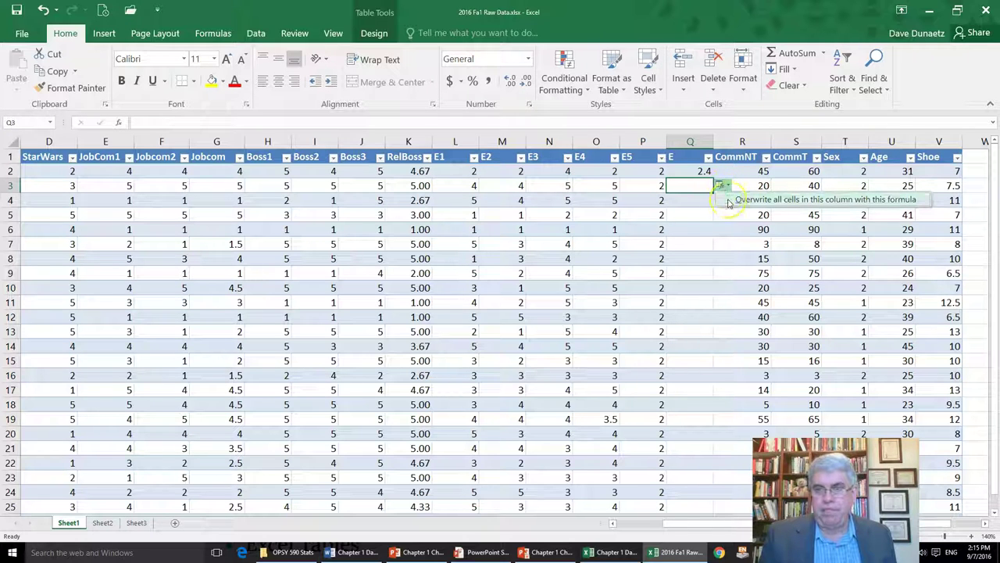
{"action": "left_click", "coordinate": [728, 202]}
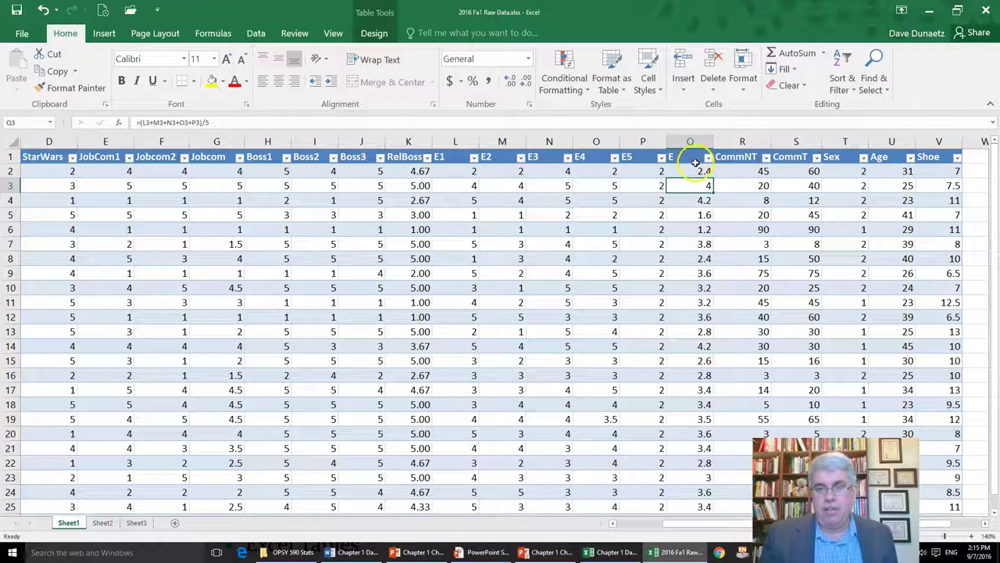
{"action": "scroll", "coordinate": [690, 183], "scroll_direction": "down", "scroll_amount": 1}
{"action": "scroll", "coordinate": [691, 183], "scroll_direction": "up", "scroll_amount": 1}
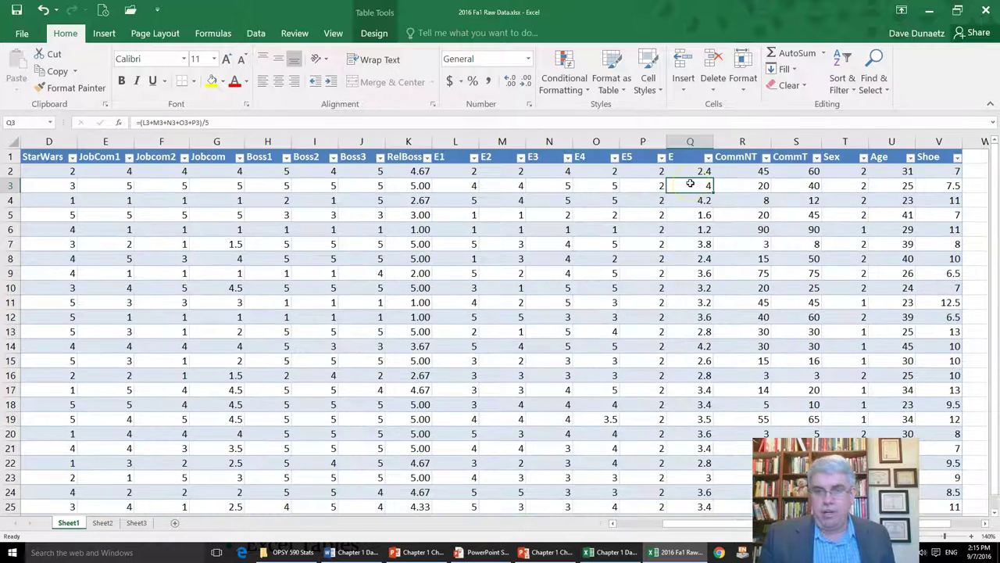
- Restore the workbook window to a smaller size and move it aside to uncover the 8 Key Definitions slide
{"action": "double_click", "coordinate": [434, 18]}
{"action": "left_click_drag", "start_coordinate": [438, 18], "coordinate": [999, 312]}
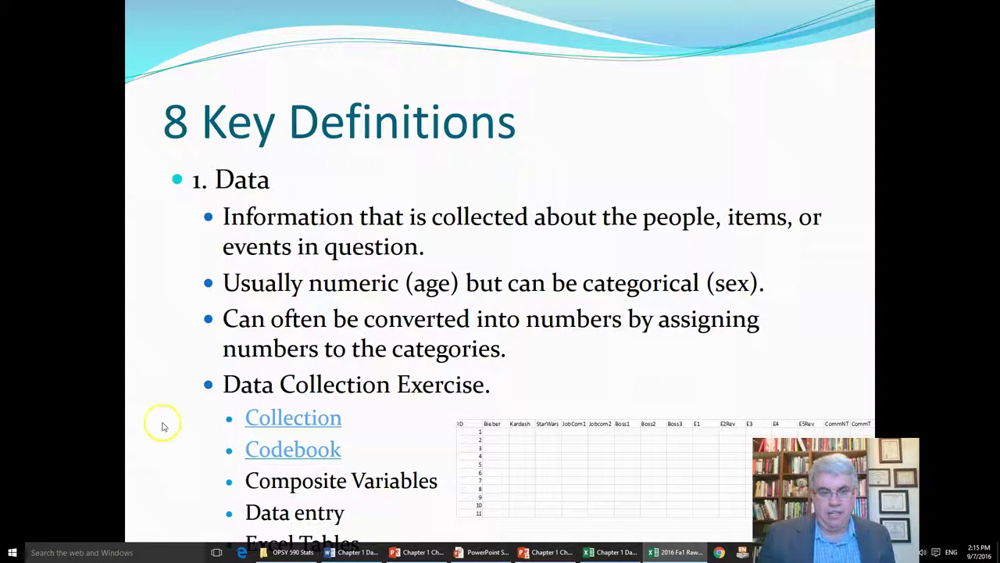